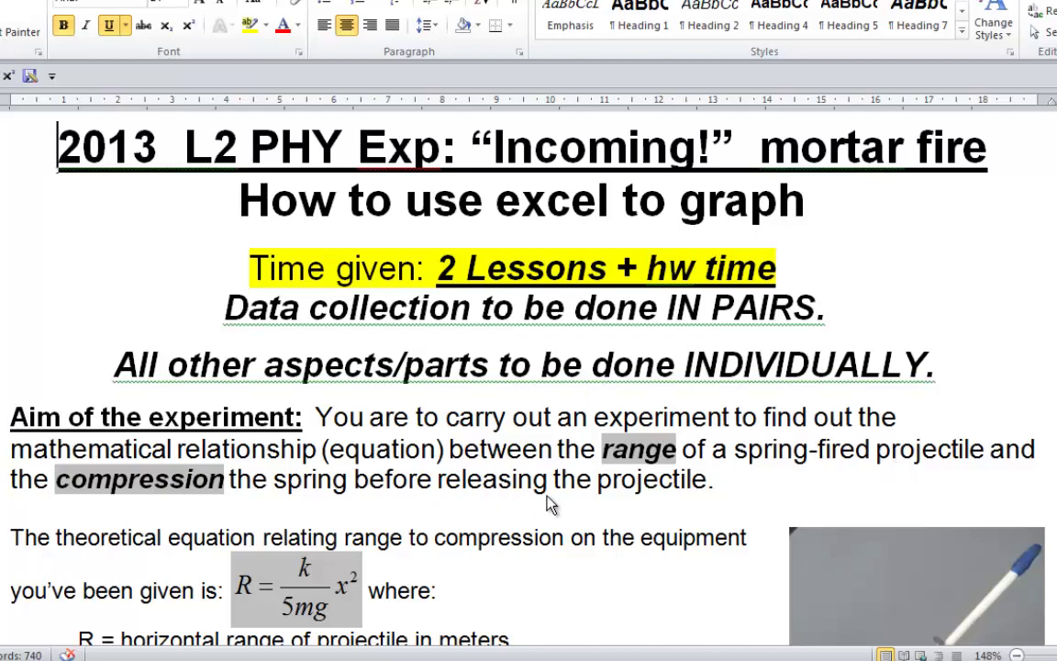
Step: Scroll the Word handout down to the aim and the R = kx²/5mg equation
scroll(548, 500, down, 5)
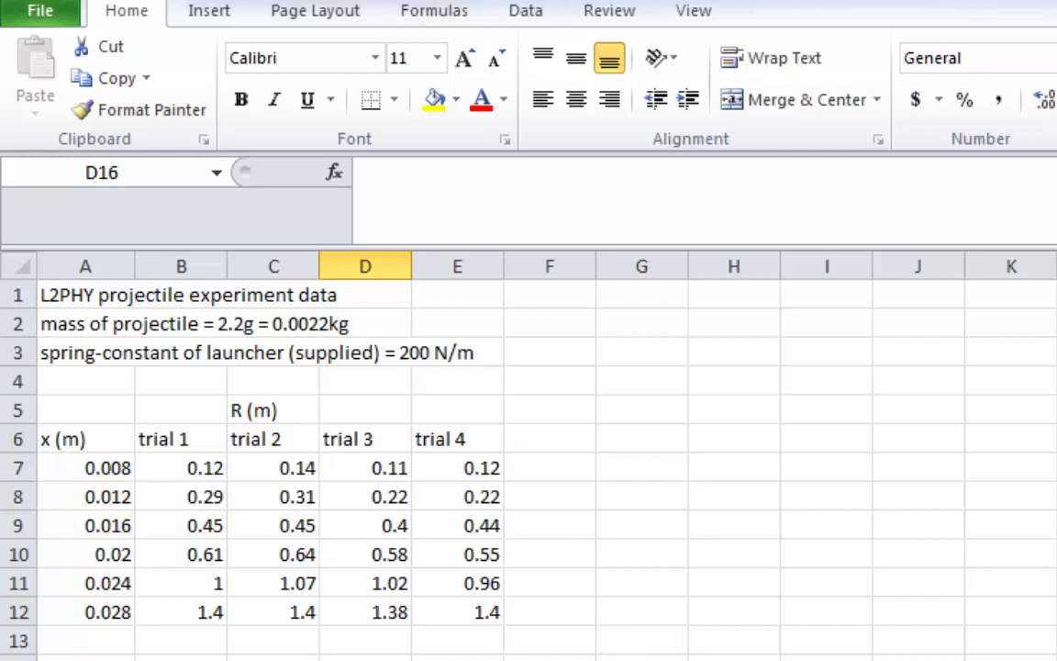
Step: Review the four trial range headings, the trial 1 value in B11, and the x (m) compression values
drag(177, 438, 464, 441)
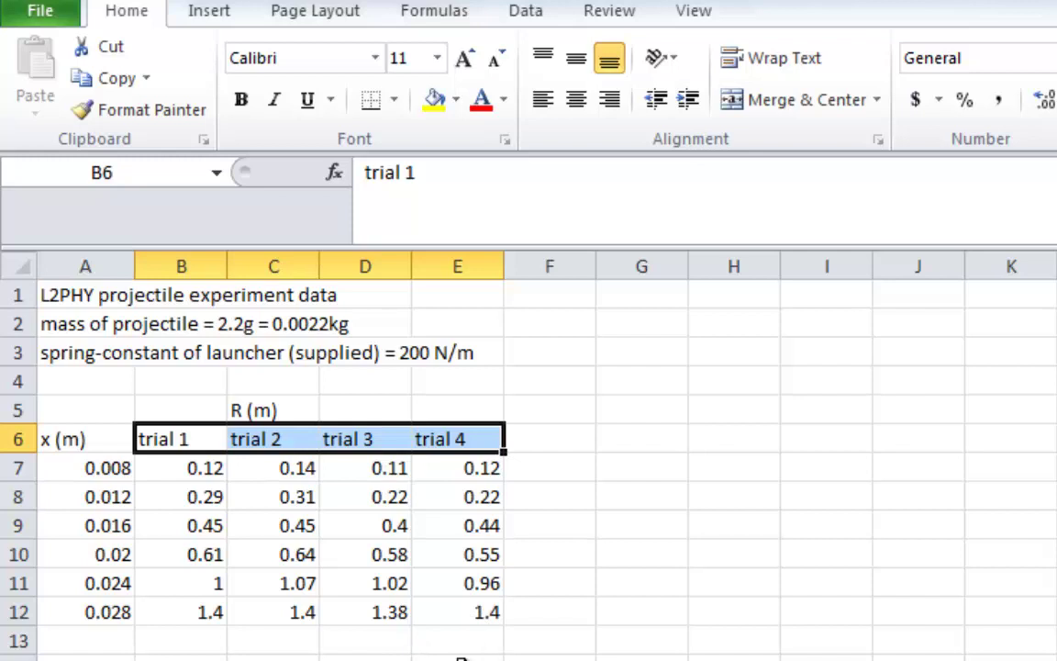
click(274, 657)
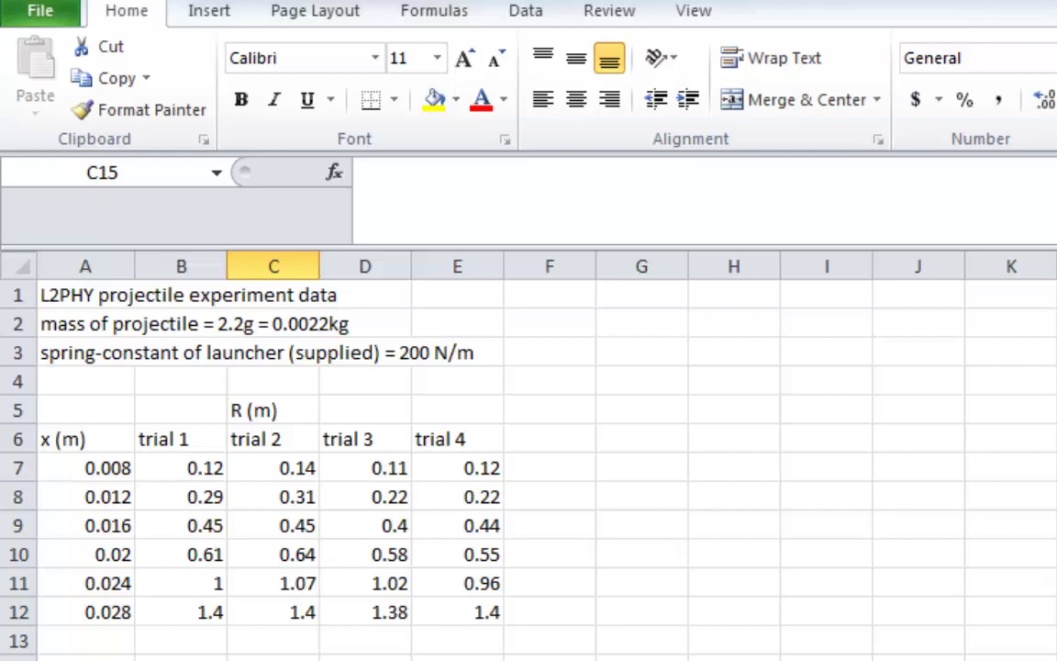
click(185, 584)
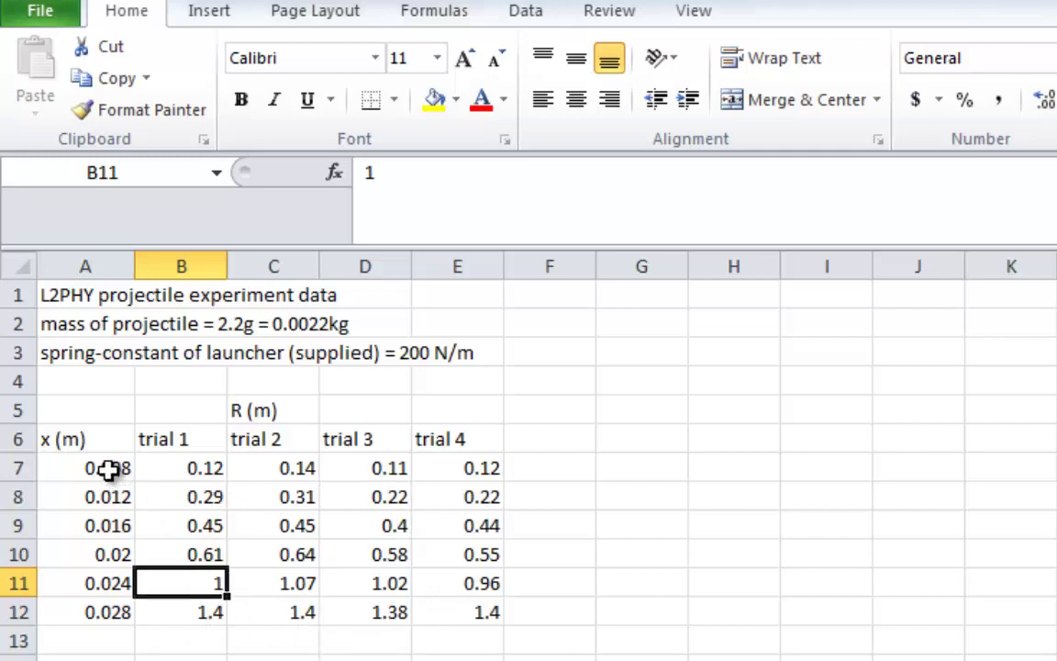
drag(109, 470, 92, 610)
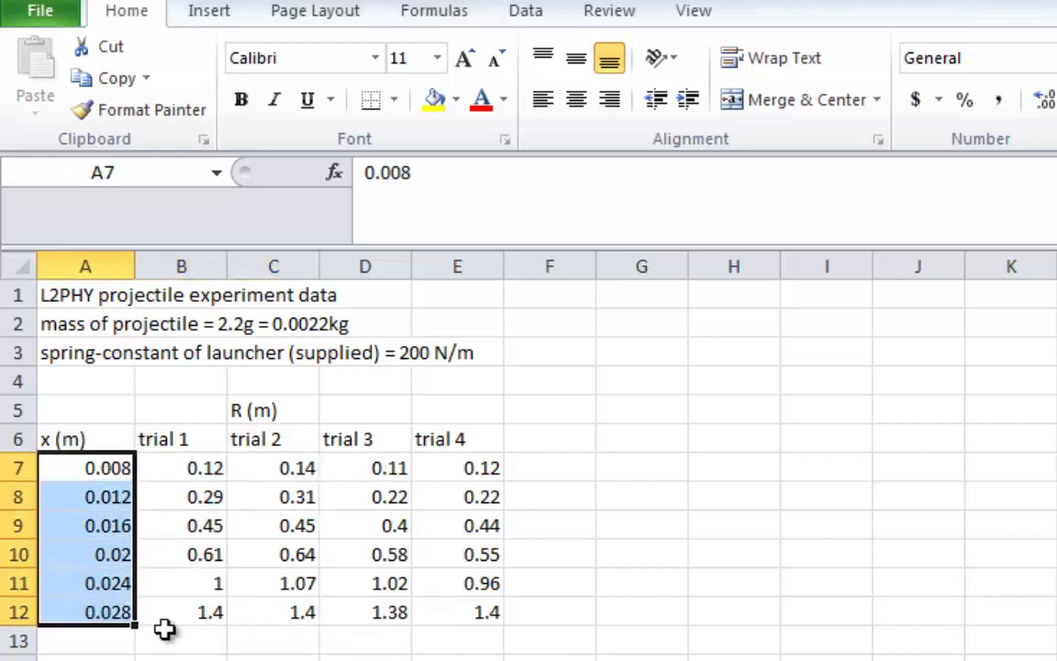
Step: Format the x (m) values in A7:A12 as Number with 3 decimal places
right_click(104, 592)
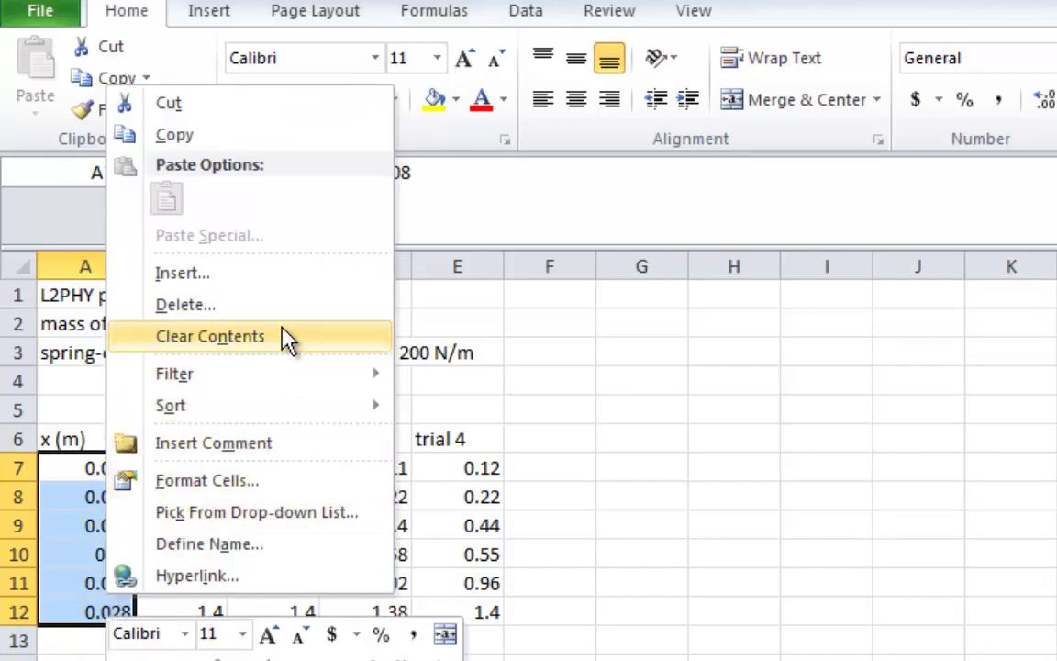
click(237, 480)
drag(314, 146, 595, 219)
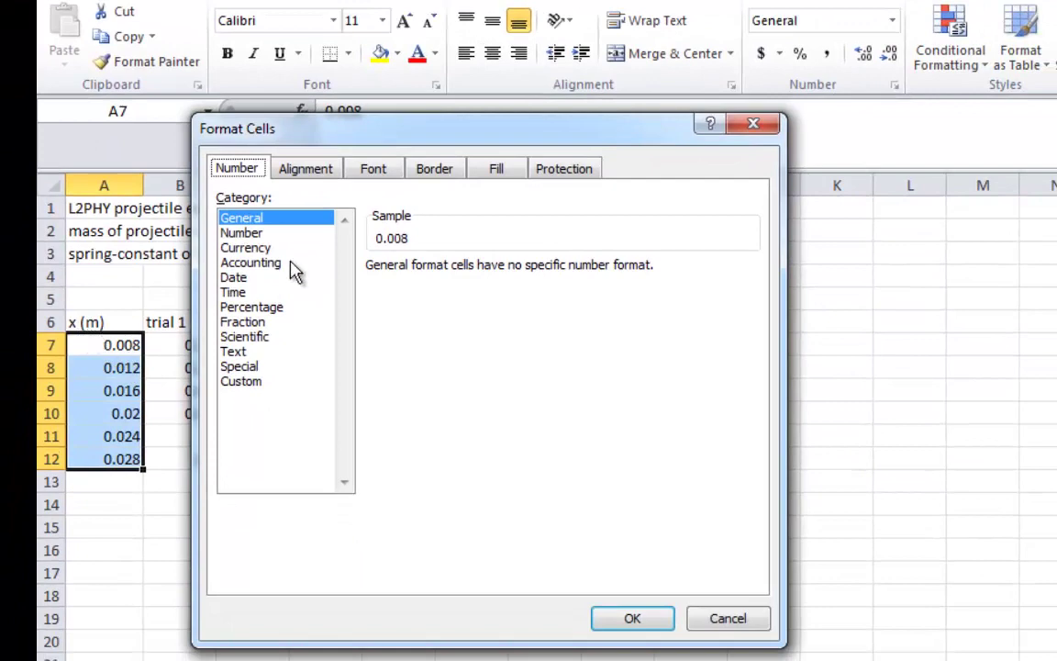
click(259, 234)
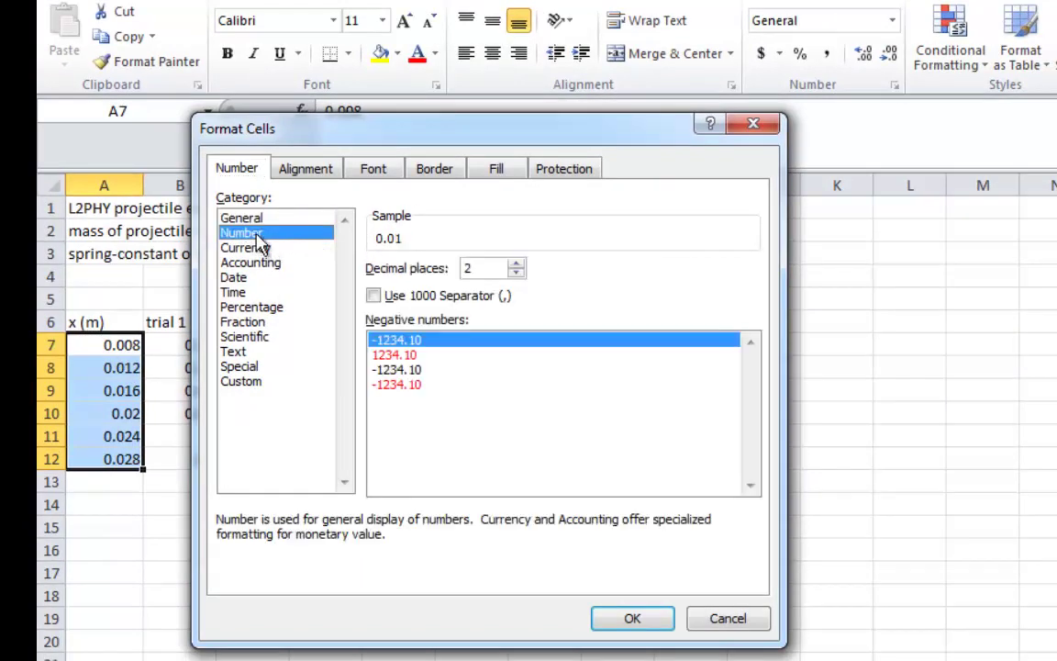
click(517, 263)
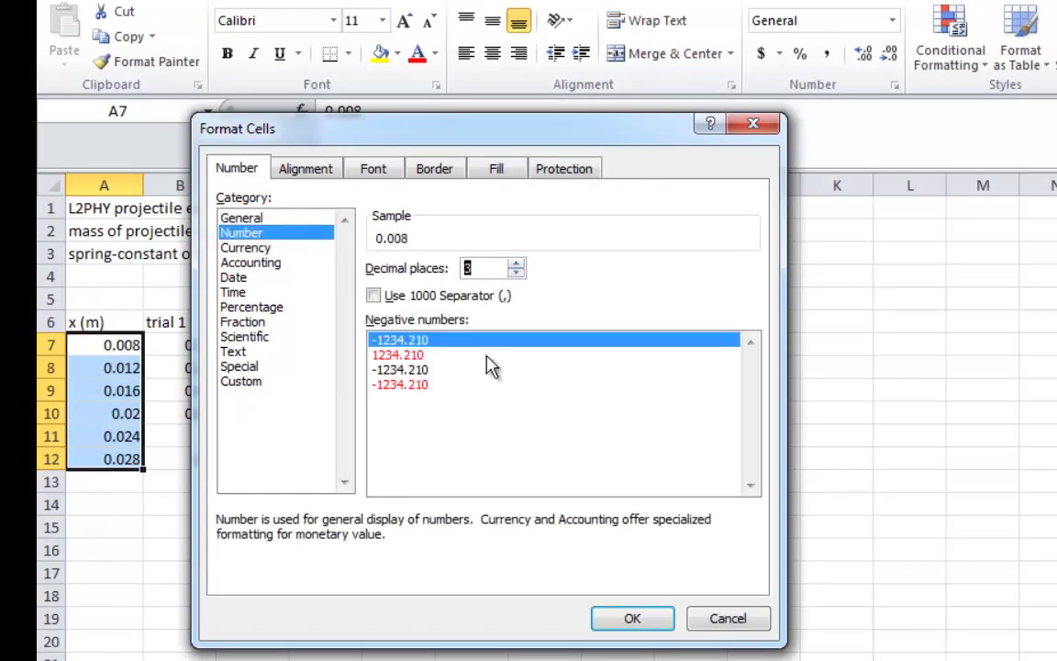
click(624, 618)
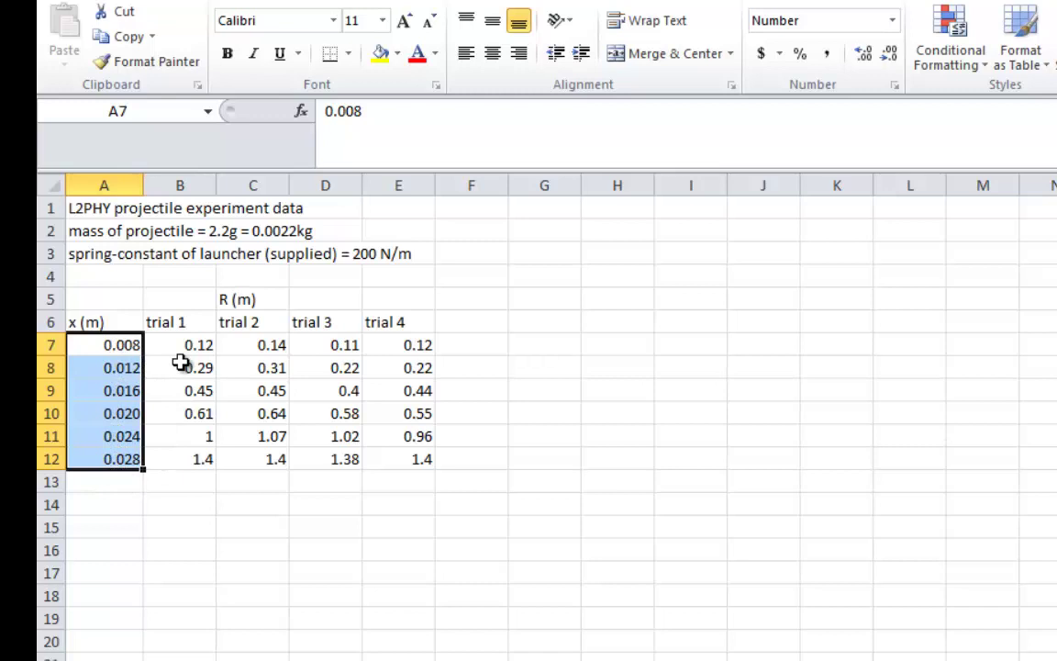
drag(184, 342, 401, 464)
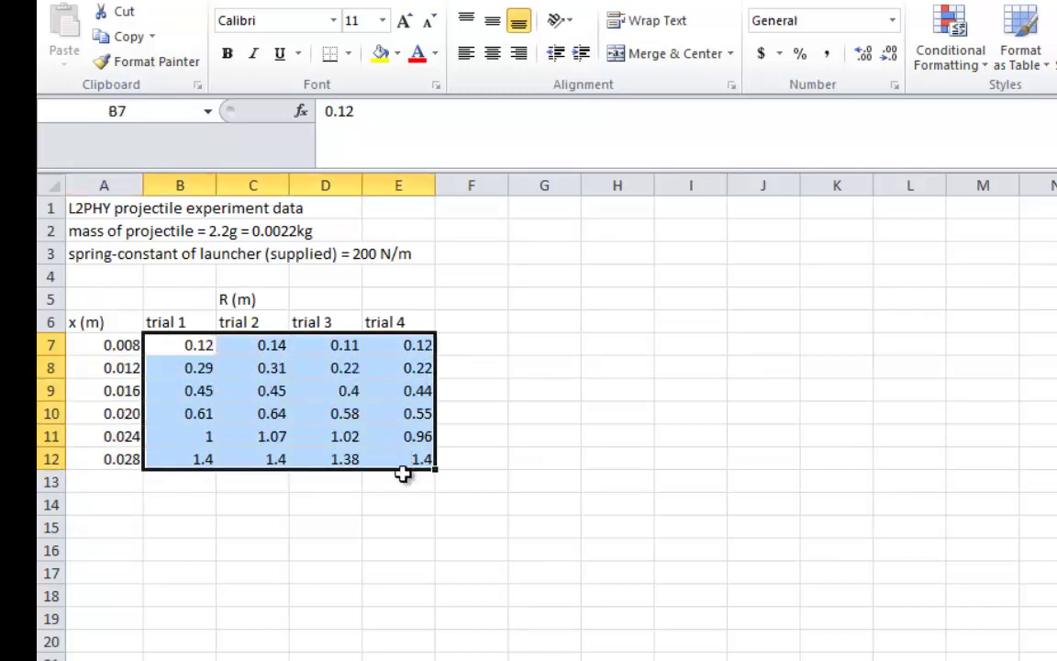
Step: Format the trial ranges in B7:E12 as Number with 2 decimal places, e.g. 1.40
right_click(350, 417)
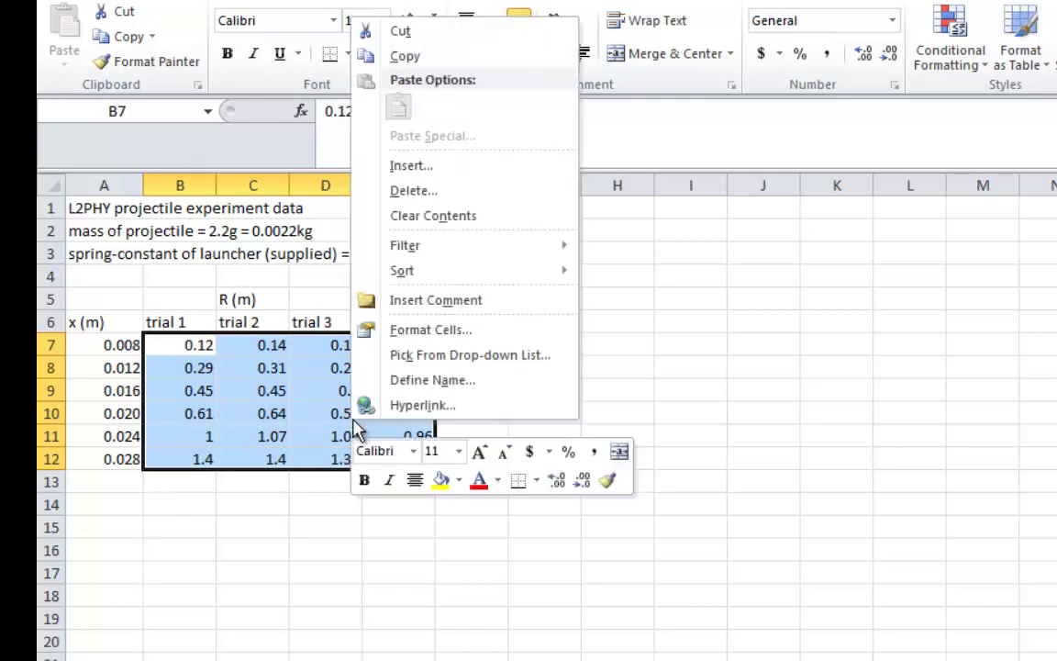
click(426, 341)
drag(288, 95, 614, 145)
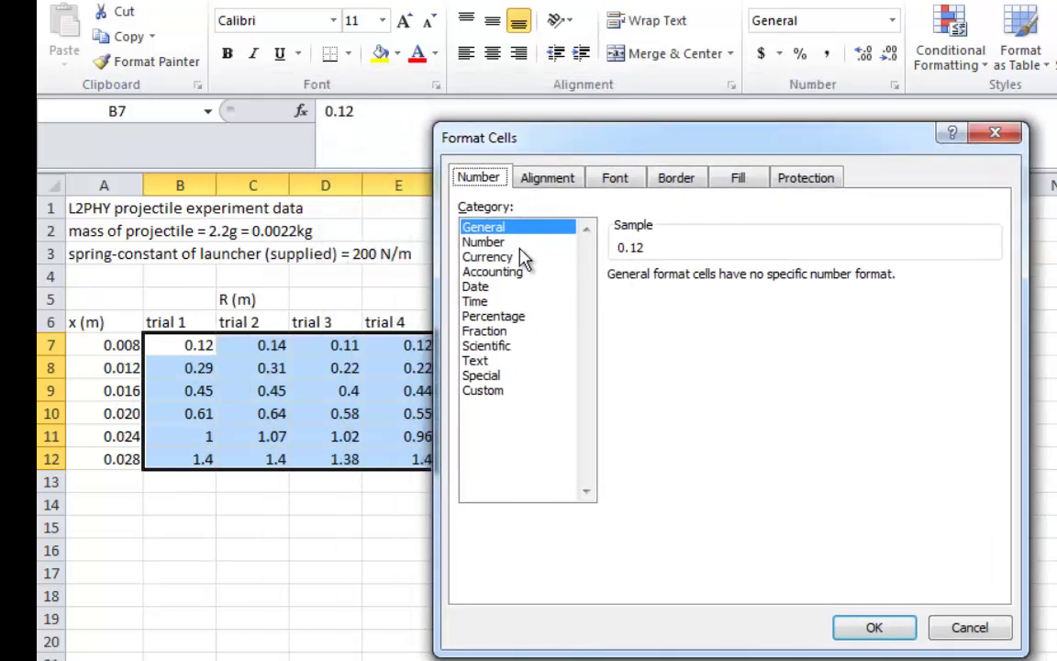
click(486, 243)
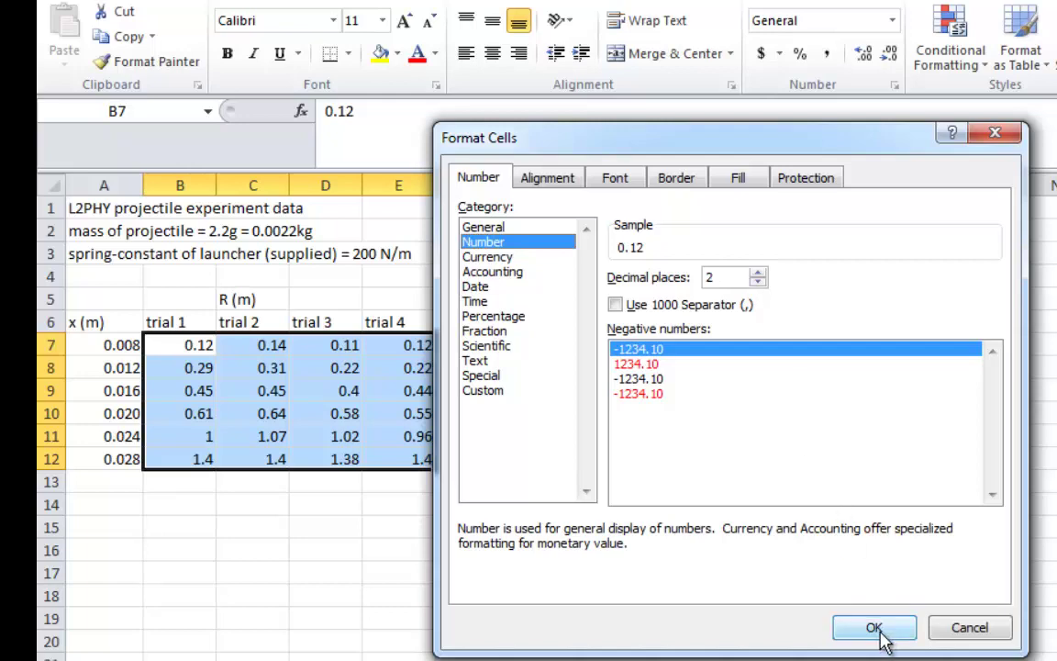
click(875, 627)
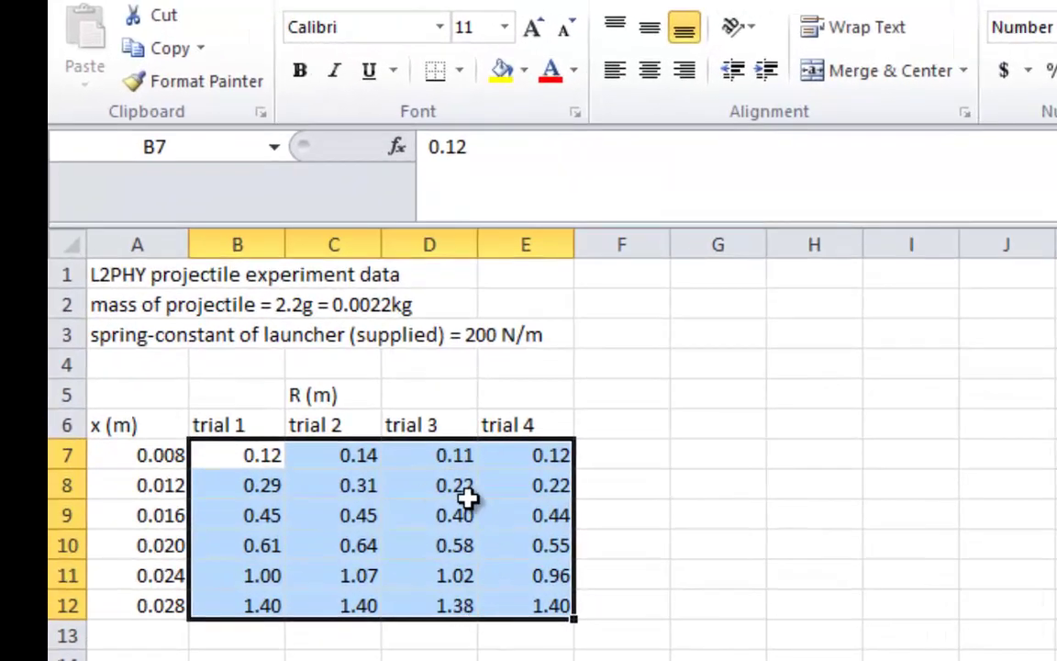
click(521, 645)
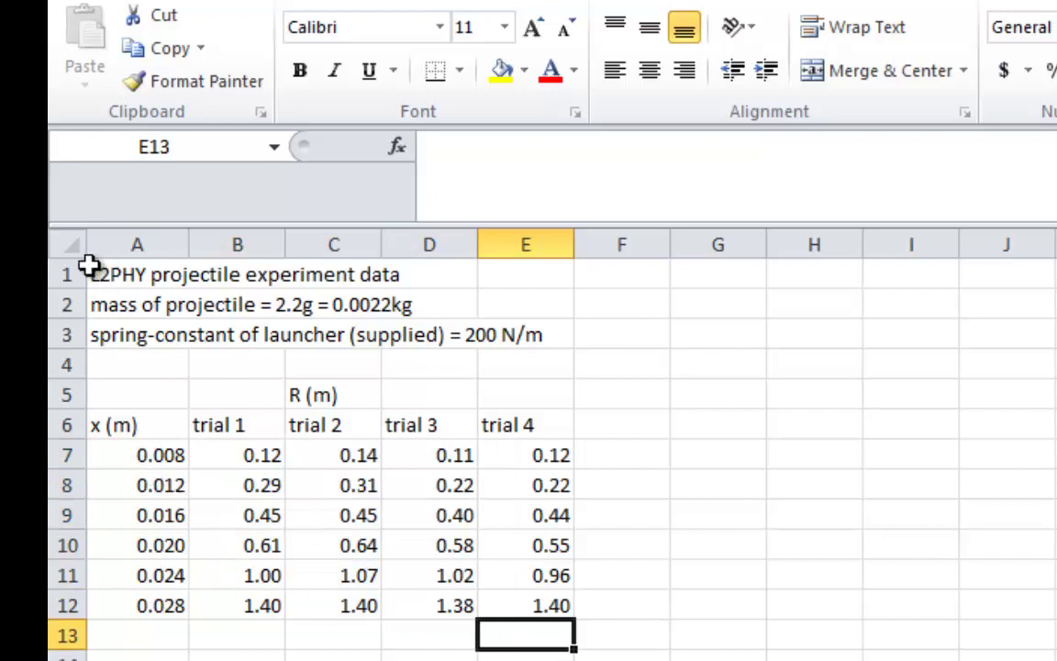
Step: Increase the font of rows 1–12 to size 14
drag(62, 274, 59, 613)
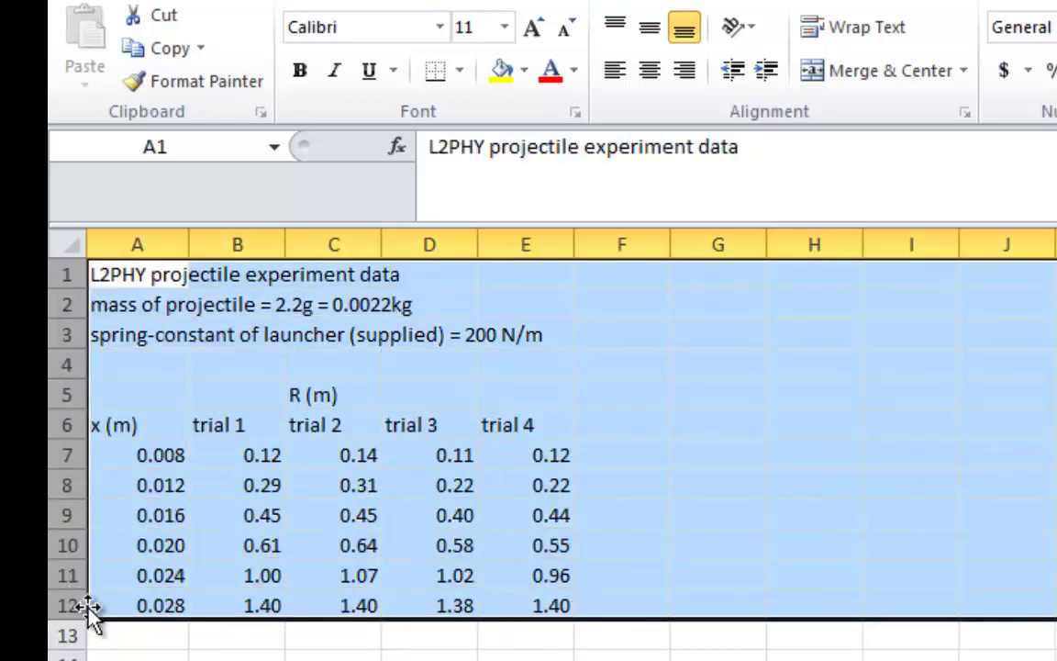
click(534, 27)
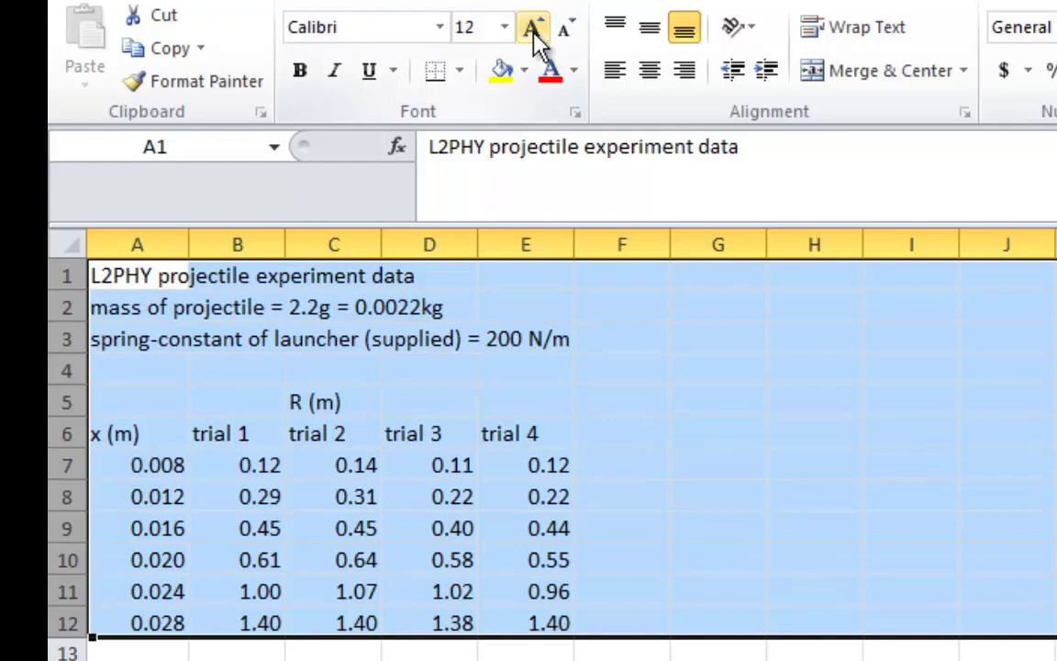
click(534, 28)
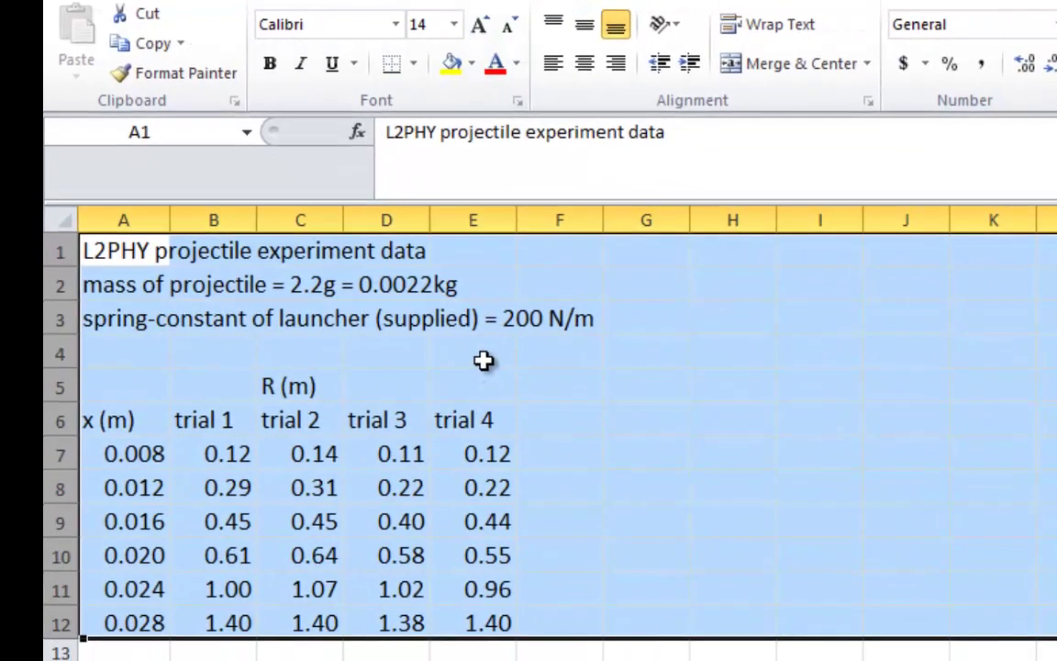
click(468, 353)
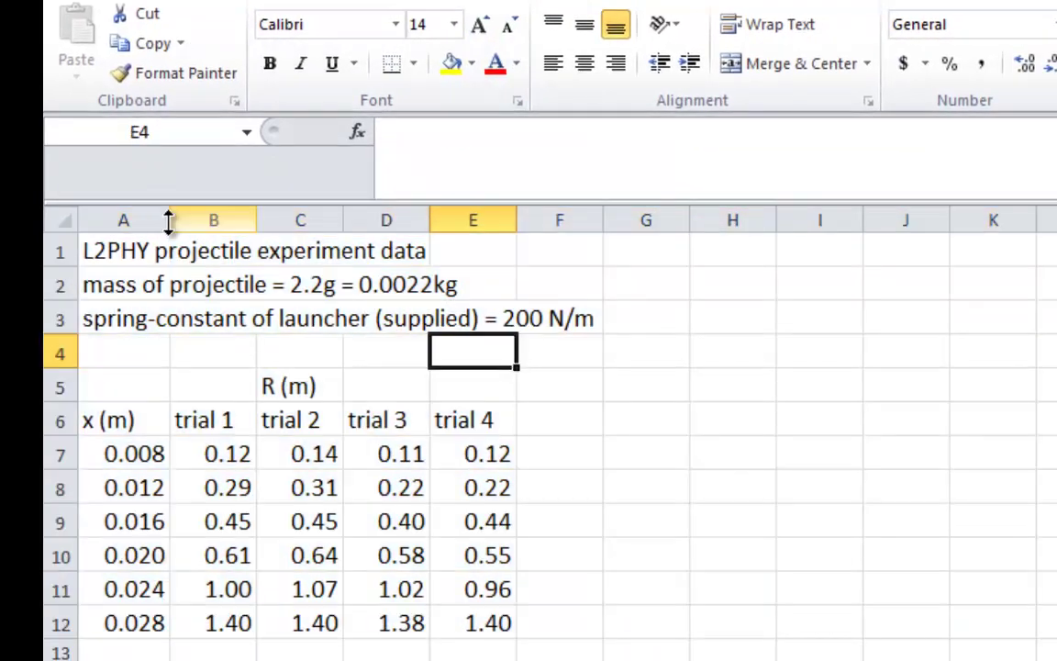
Step: Widen columns A through E to fit the larger text
drag(169, 216, 190, 217)
drag(275, 219, 295, 219)
drag(379, 214, 405, 215)
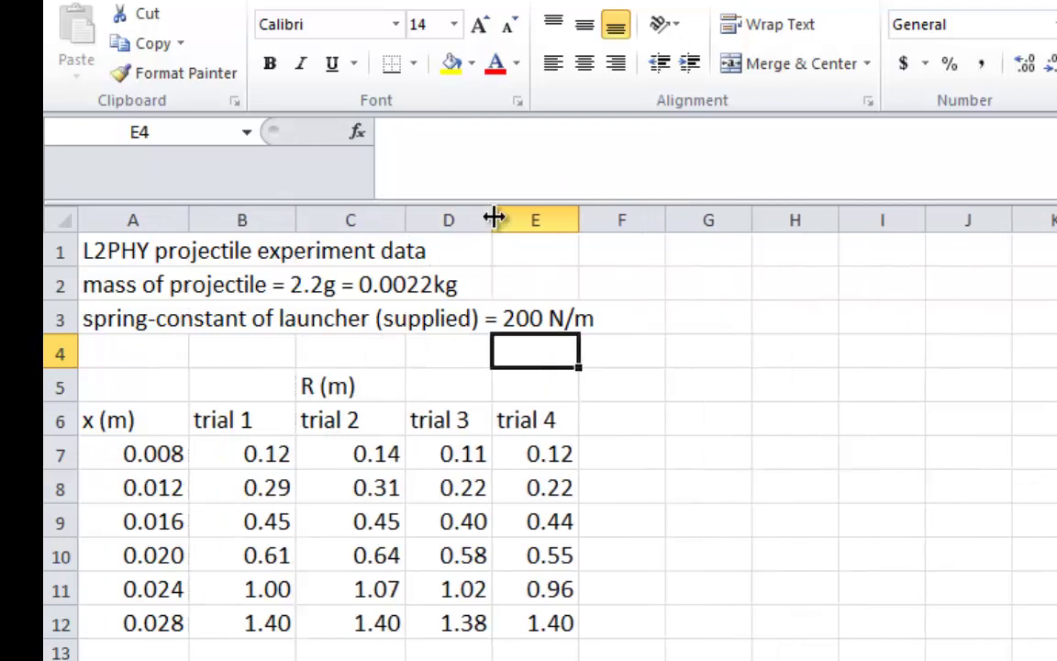
drag(493, 217, 520, 215)
drag(608, 216, 627, 225)
drag(128, 453, 587, 624)
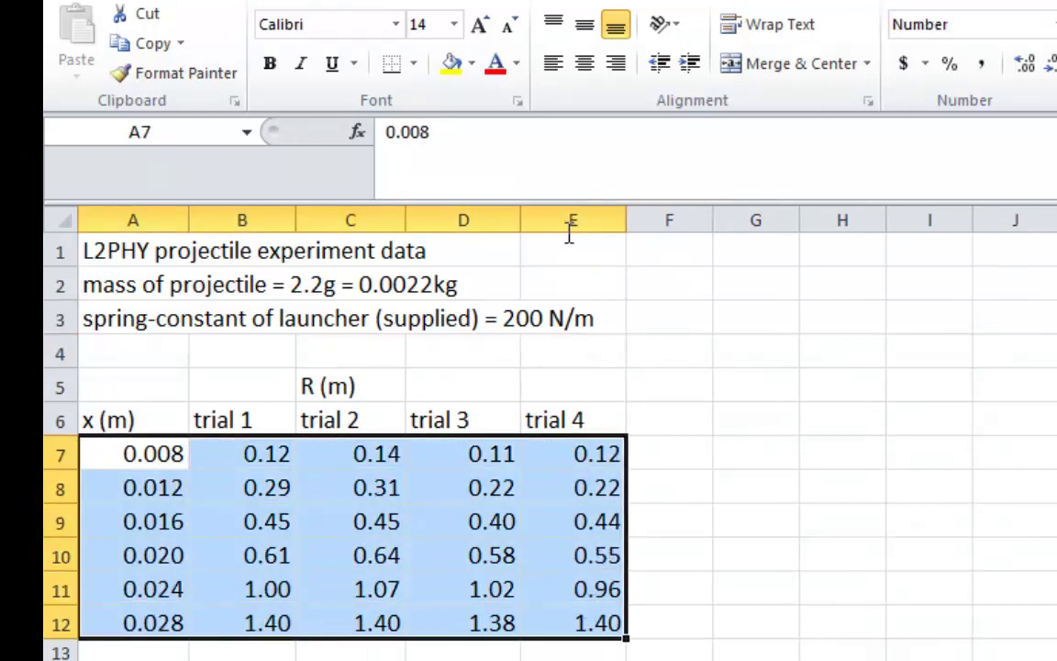
Step: Apply All Borders to the A7:E12 data table and widen column F
click(415, 64)
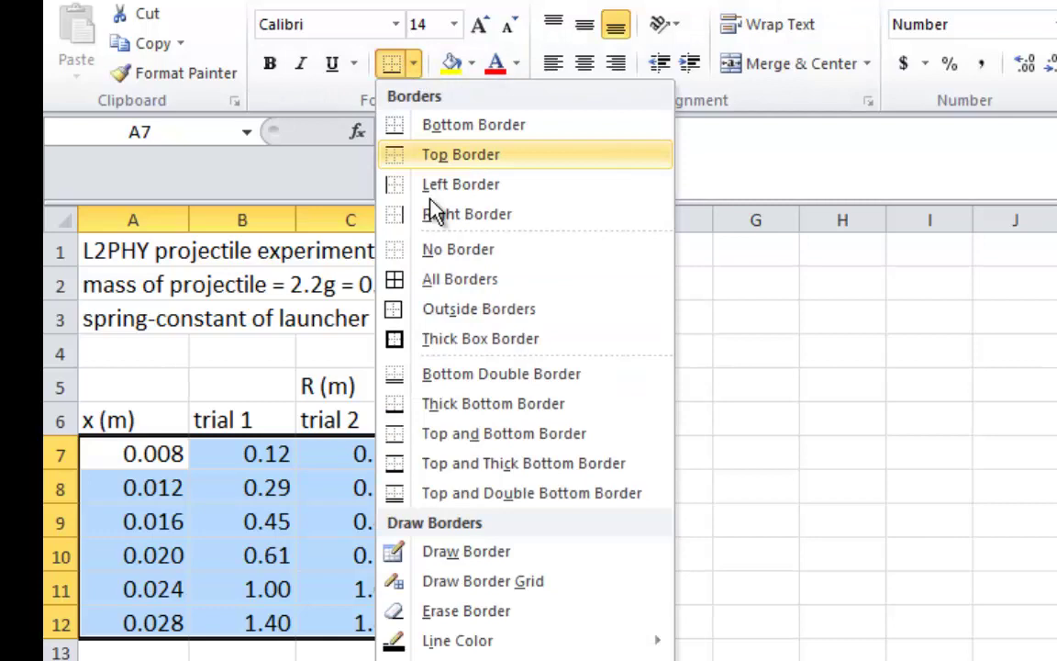
click(413, 285)
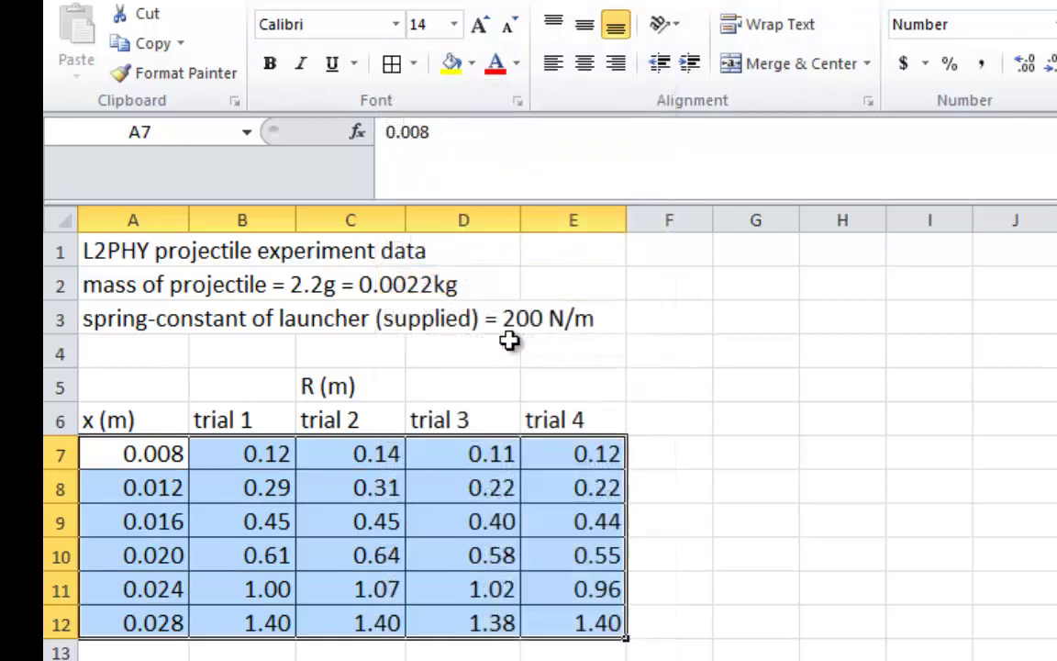
click(680, 592)
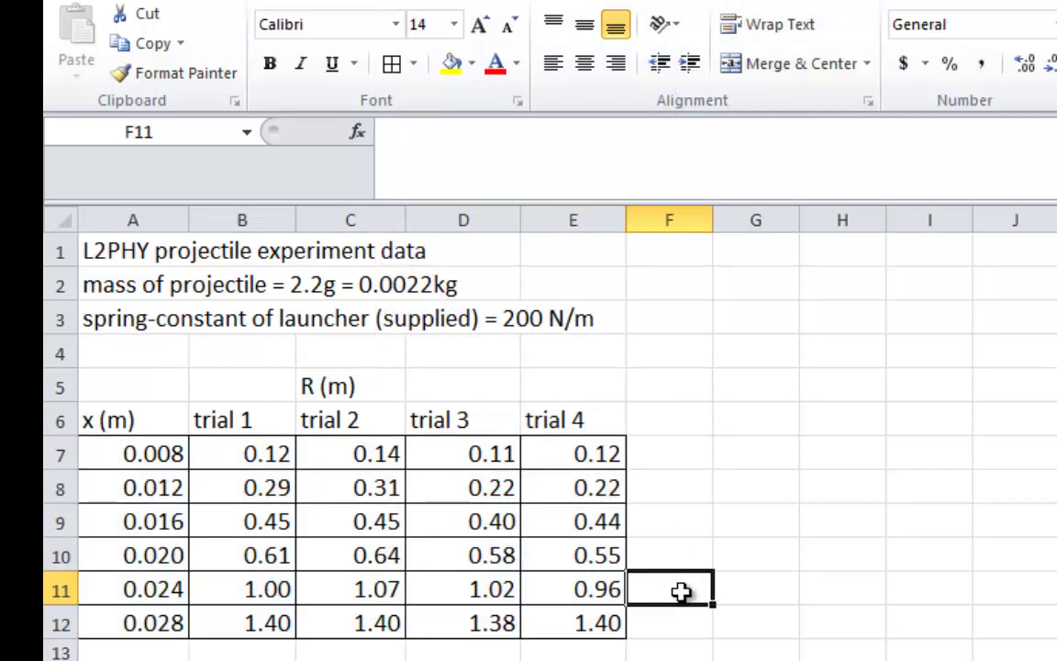
click(636, 652)
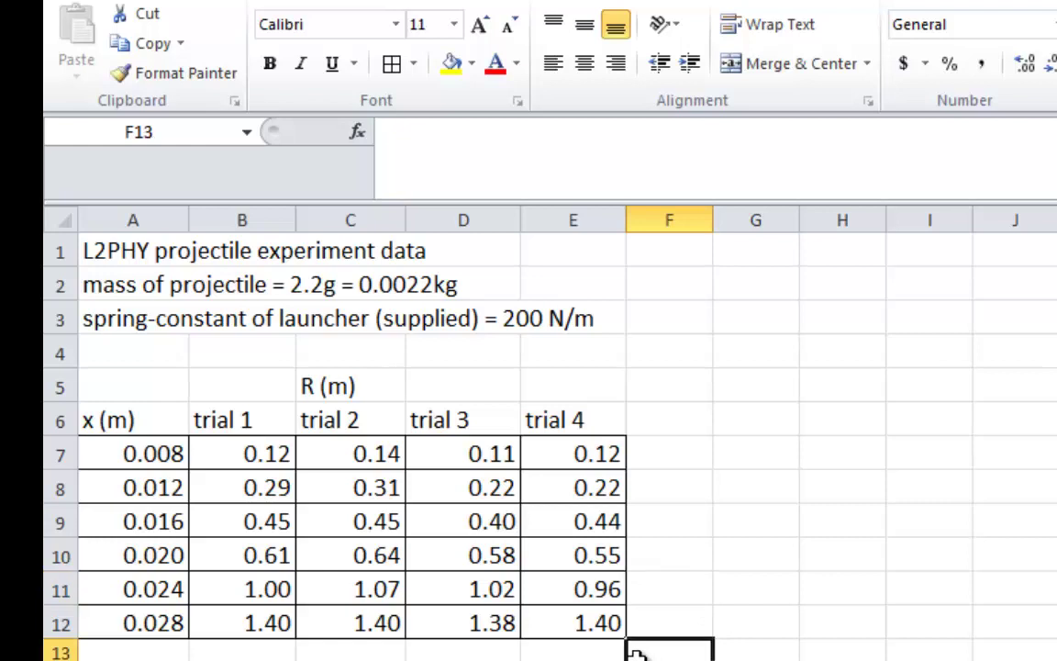
drag(713, 221, 755, 221)
Step: Enter the heading 'Ave R (m)' in cell F6
key(Up)
key(Up)
key(Up)
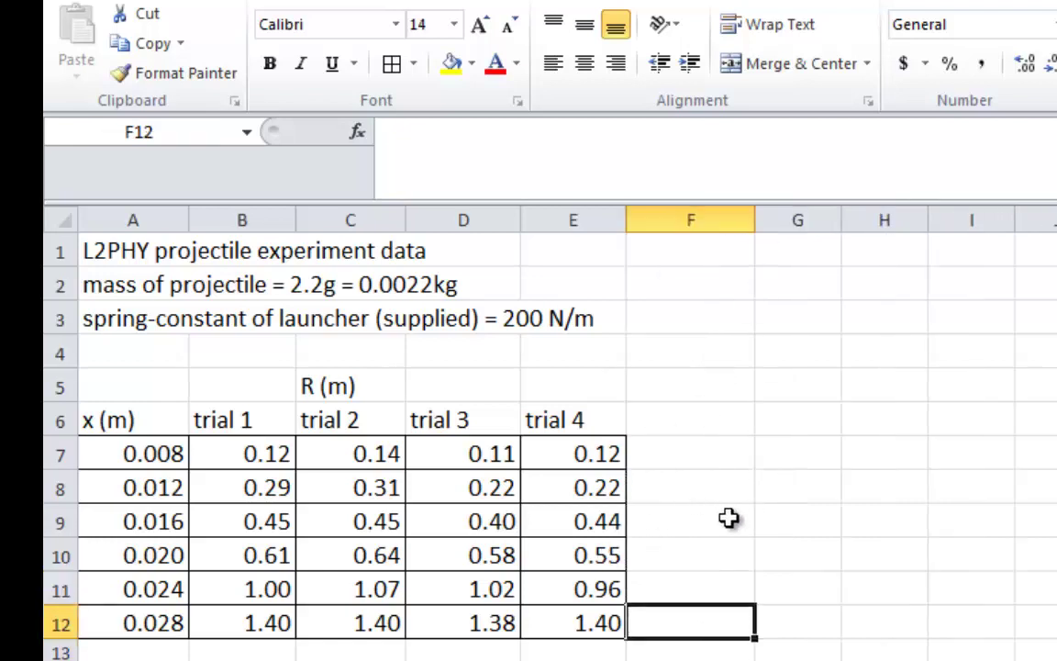
key(Up)
key(Up)
key(Up)
key(Up)
key(Up)
key(Down)
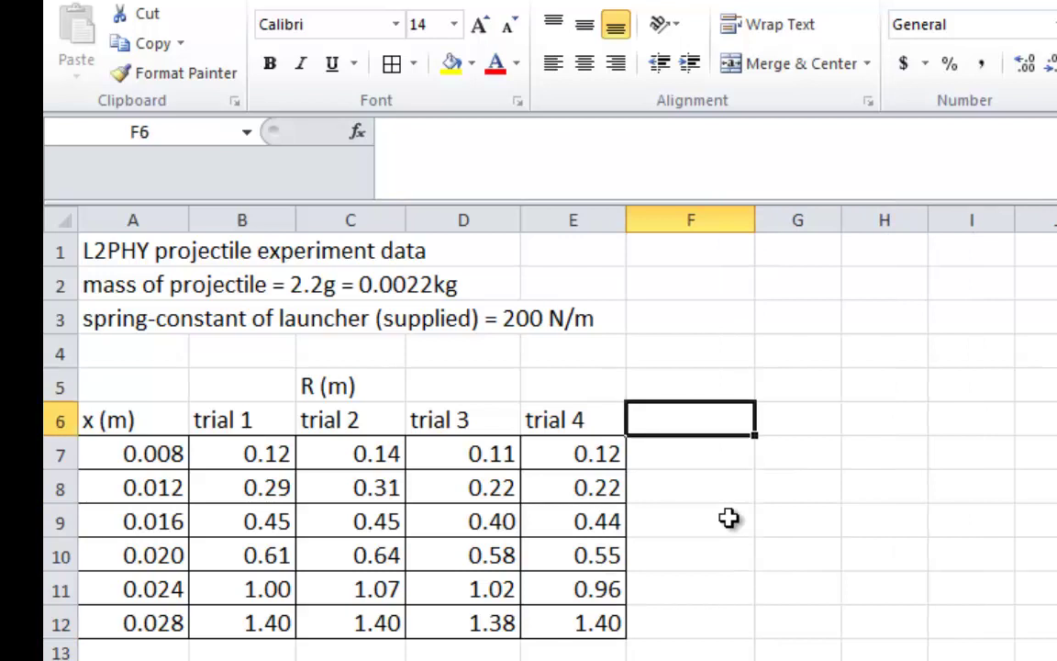
text(Ave R)
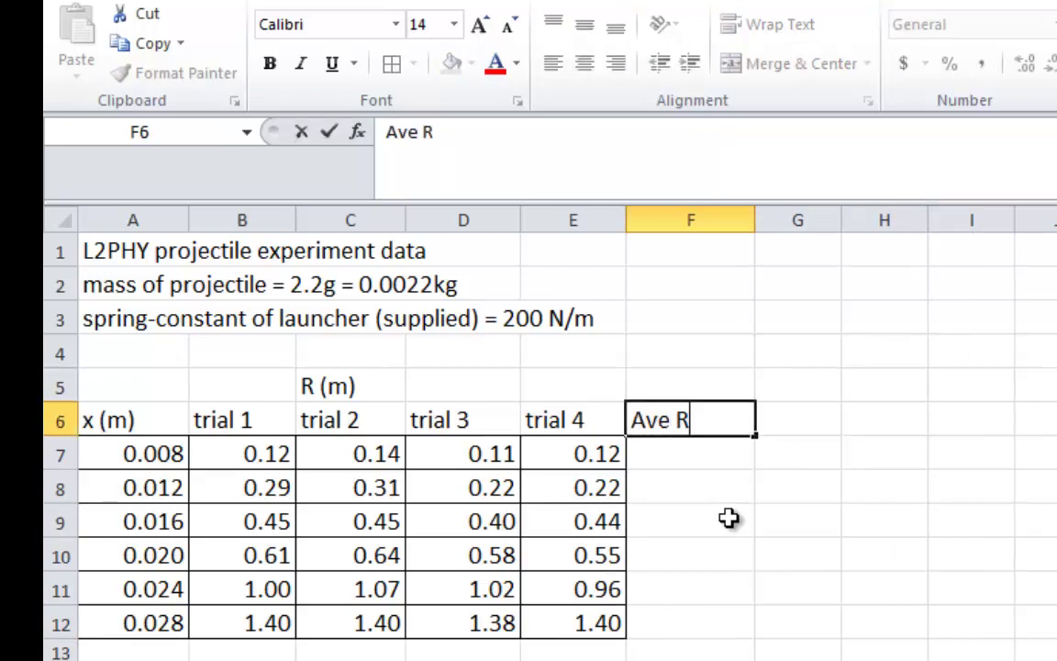
text( (m))
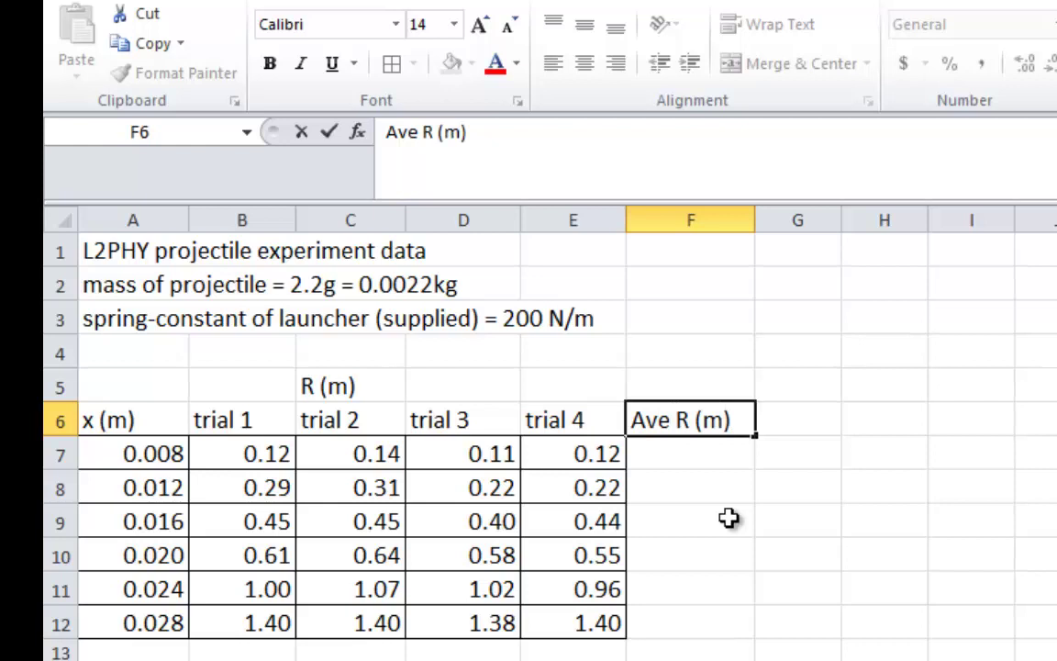
key(Return)
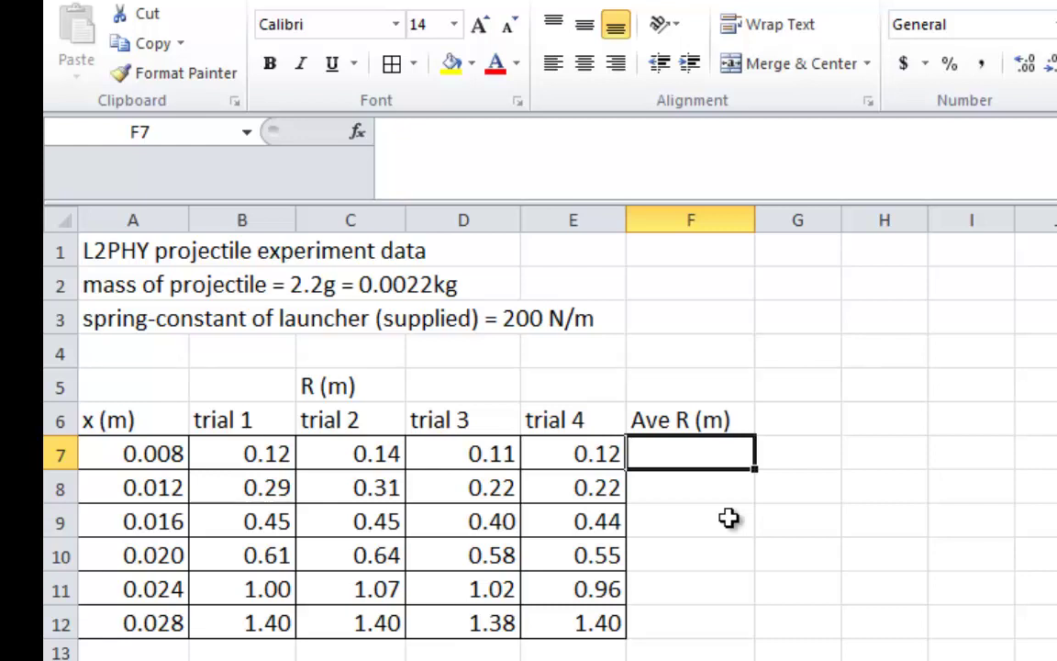
Step: Enter =AVERAGE(B7:E7) in F7, giving 0.12
text(=)
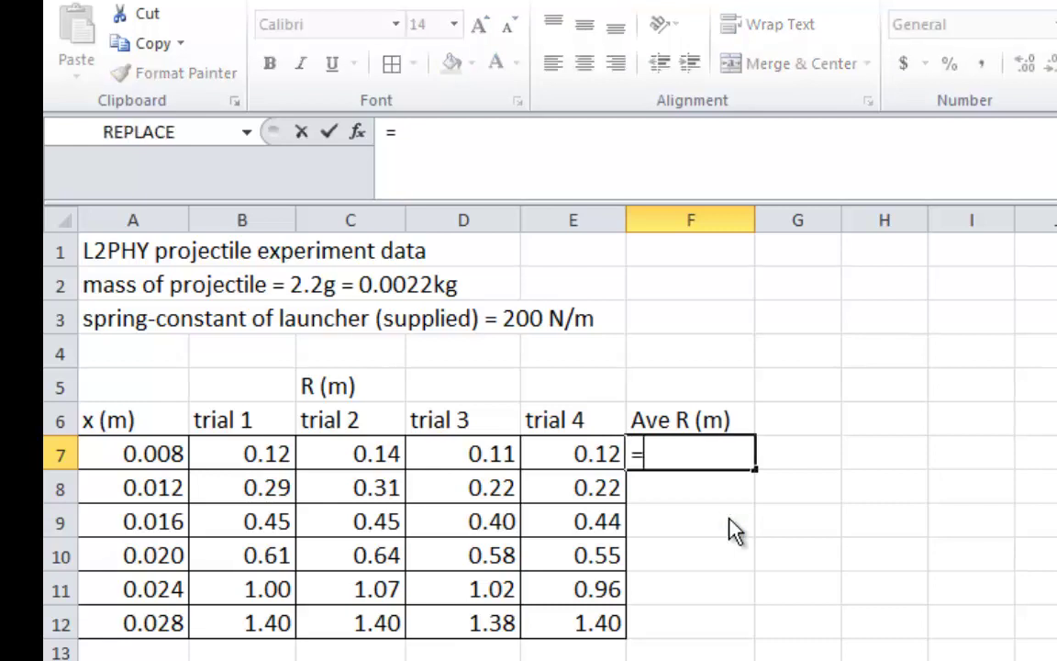
text(AVERAGE()
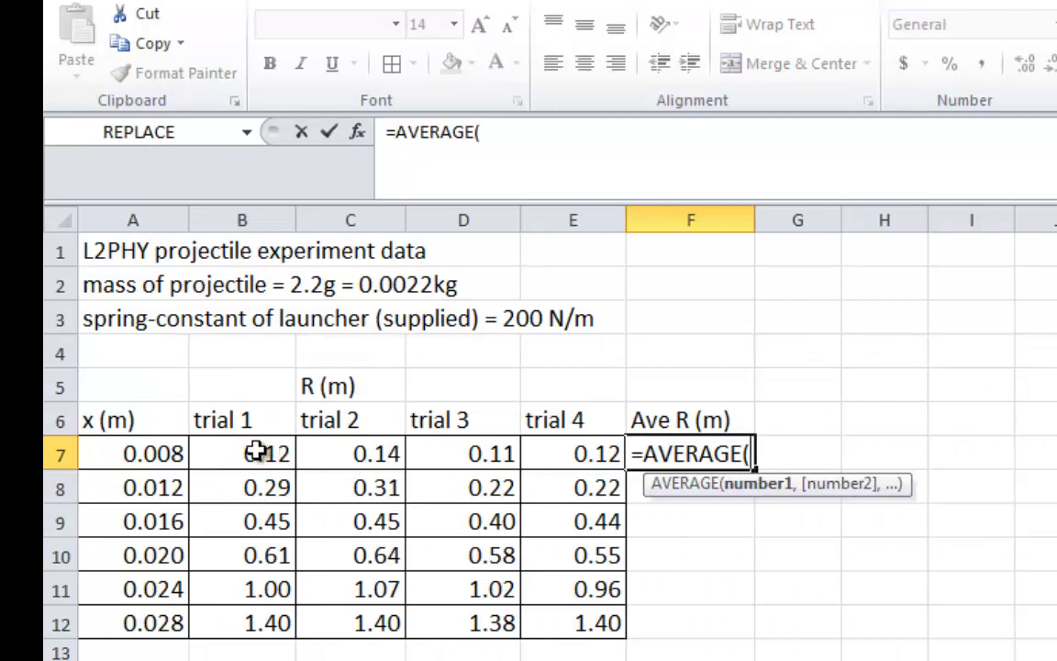
drag(261, 453, 582, 446)
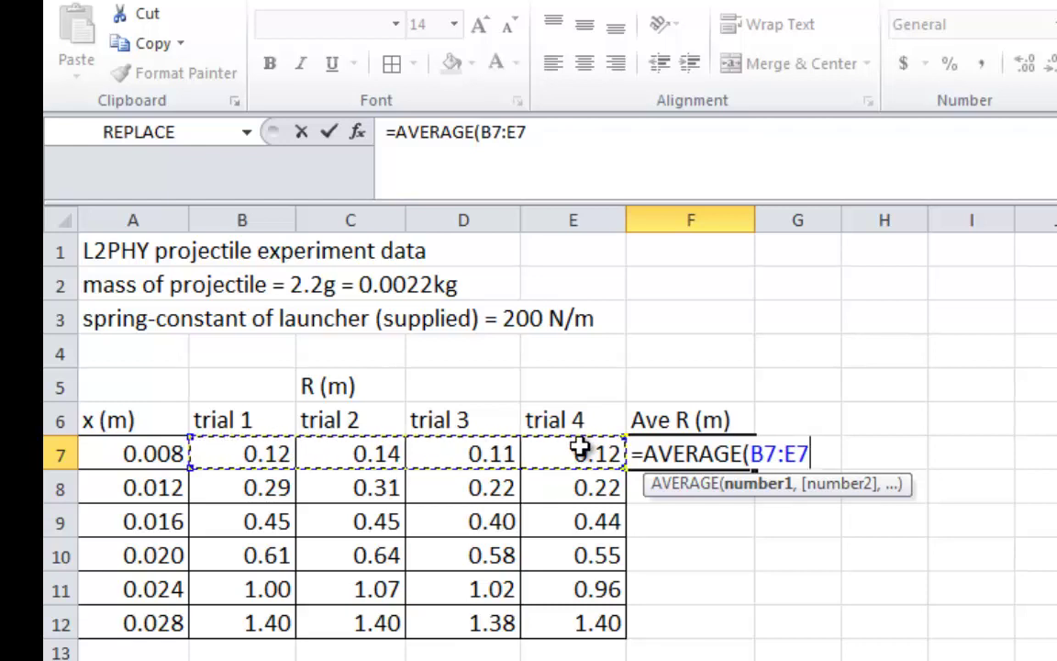
text())
key(Return)
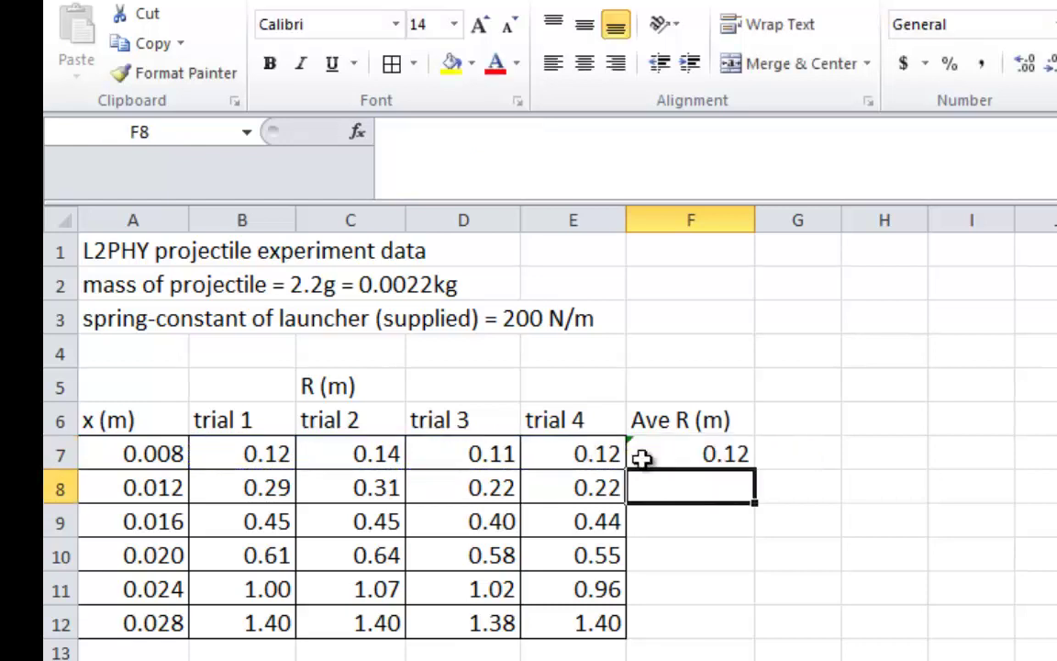
click(711, 456)
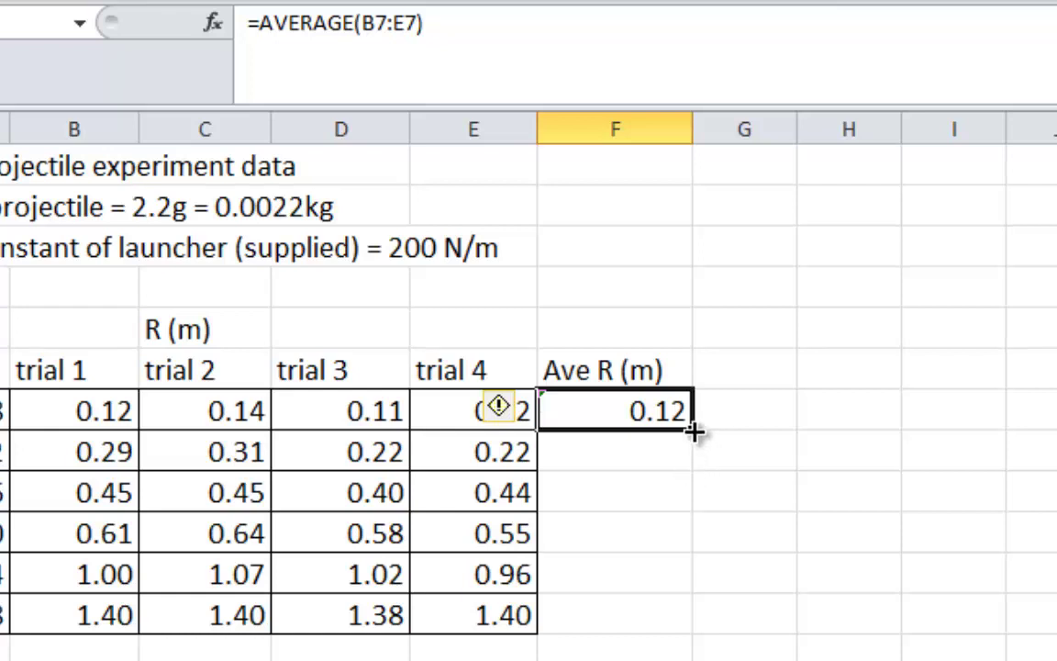
Step: Fill the F7 average down to F12 (0.26 to 1.40) and centre F7:F12
drag(694, 431, 679, 633)
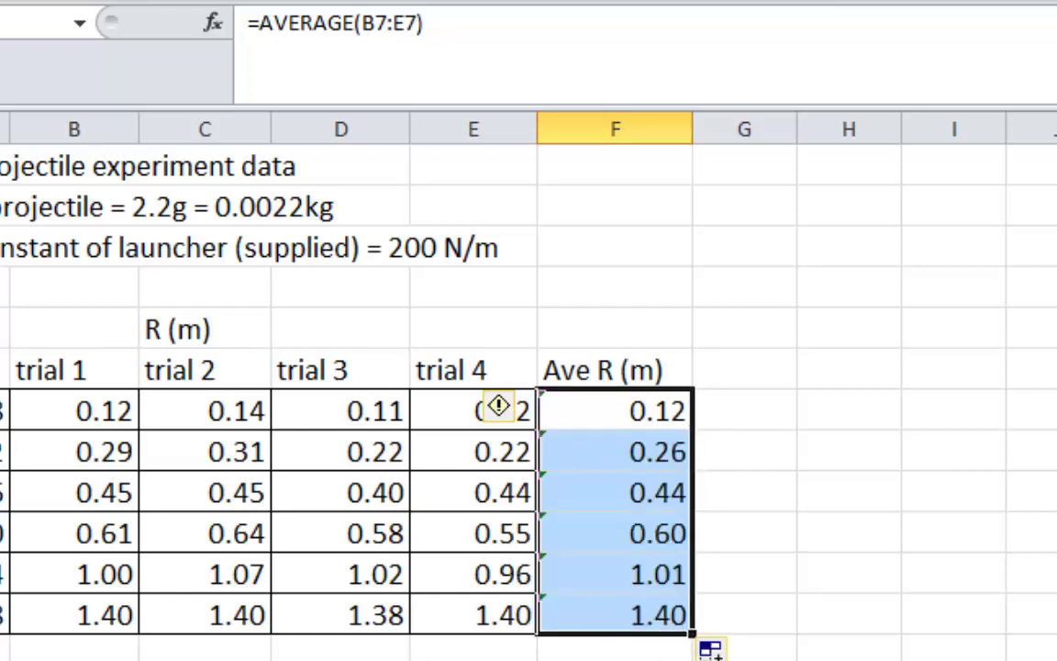
click(608, 649)
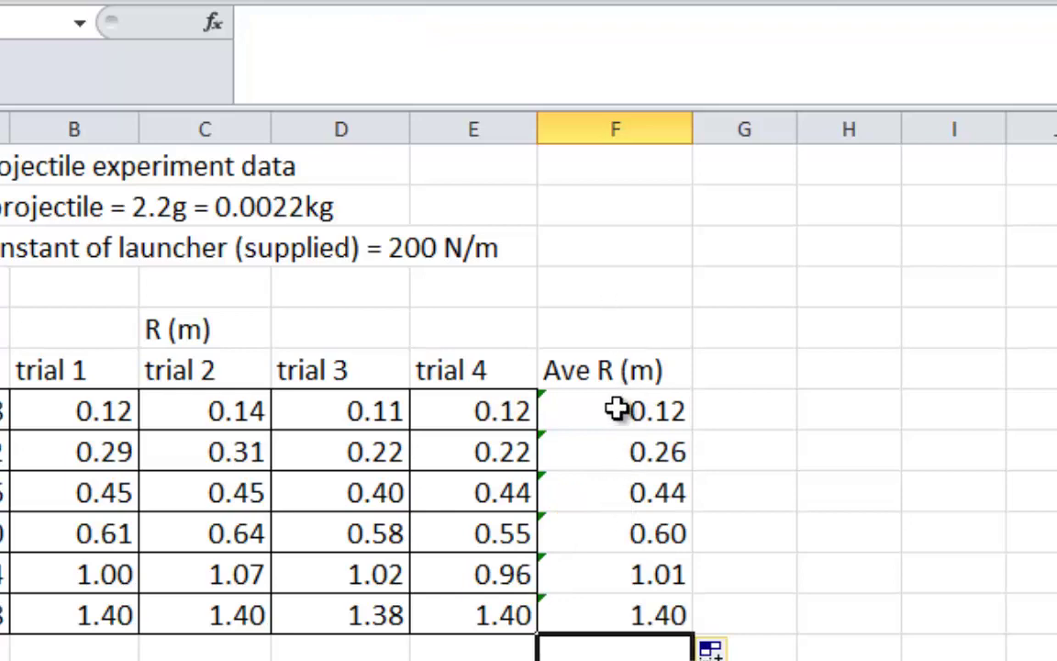
drag(615, 410, 604, 622)
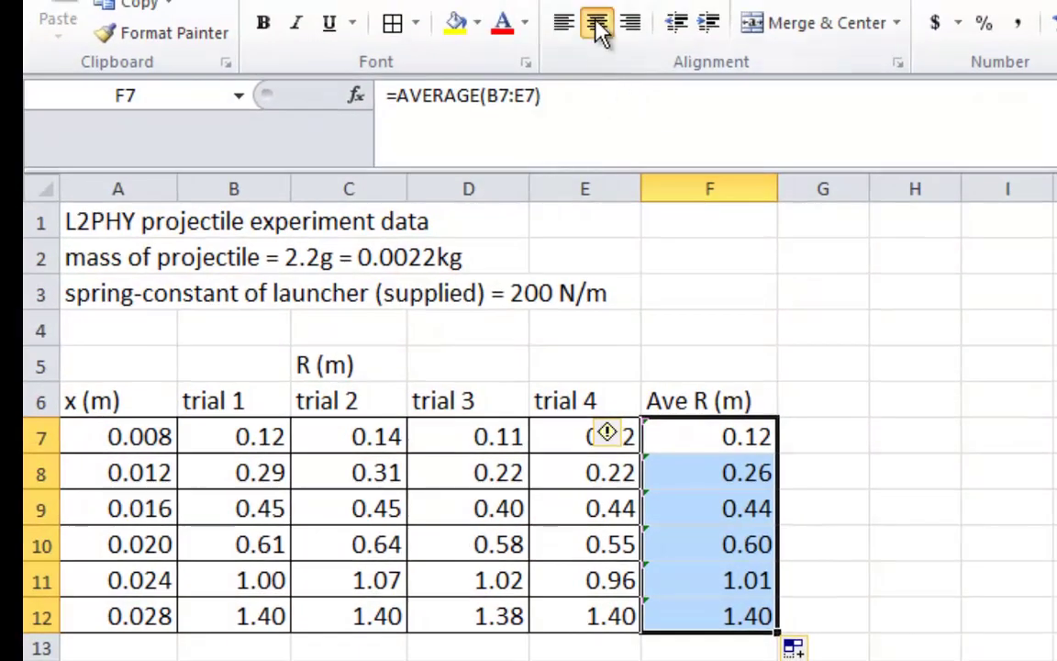
click(597, 28)
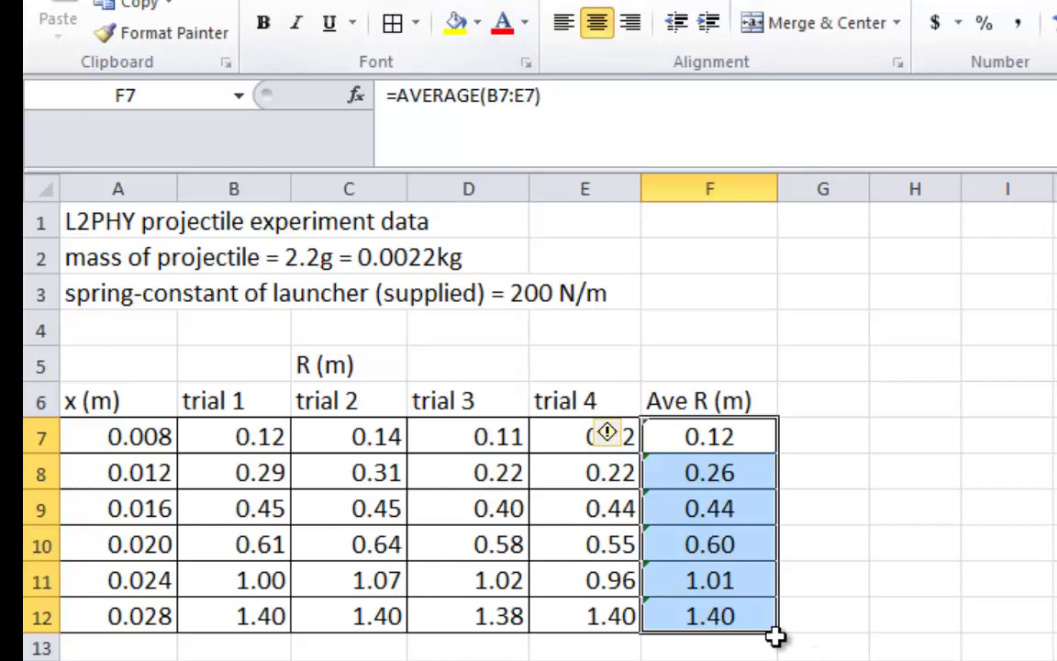
click(715, 659)
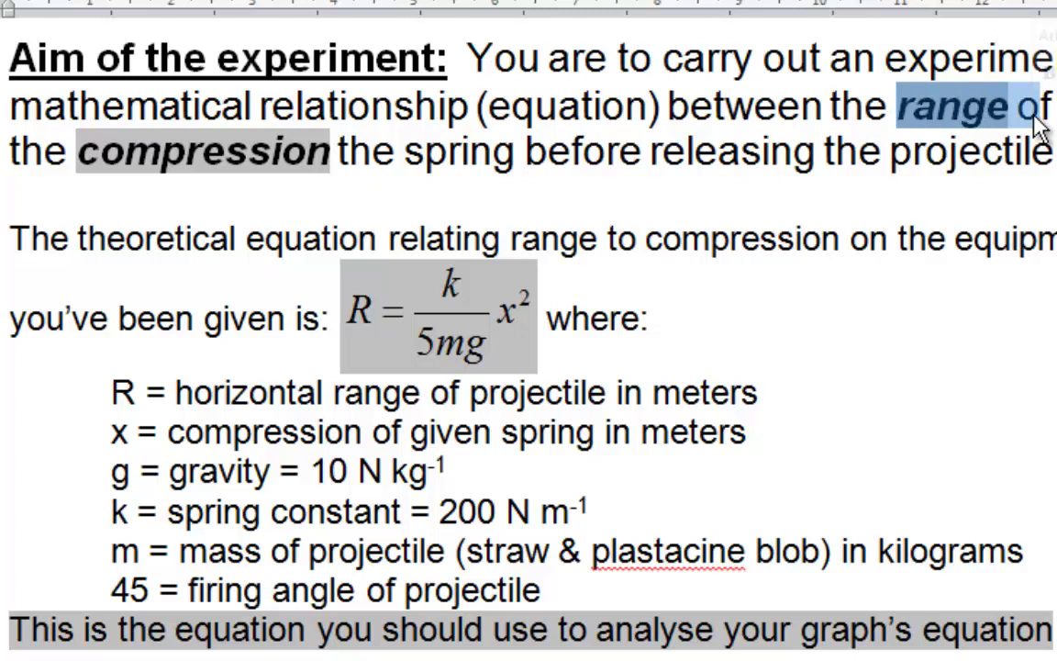
Step: Highlight the aim's wording about range and compression in the Word handout
drag(77, 151, 339, 151)
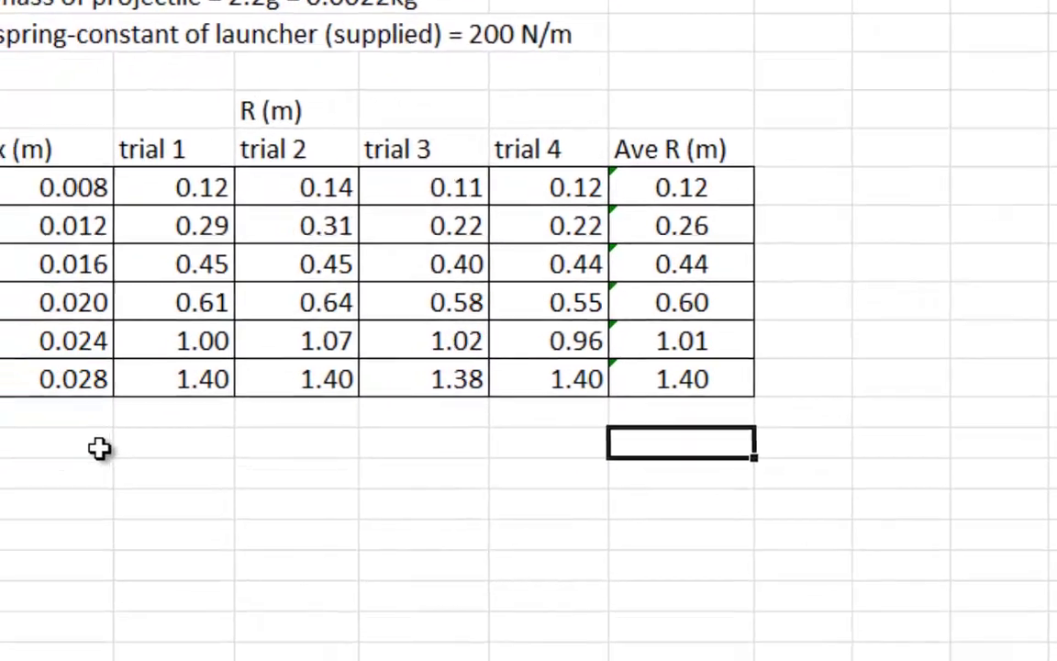
Step: Label cell A16 'IV squared' below the data table
click(129, 429)
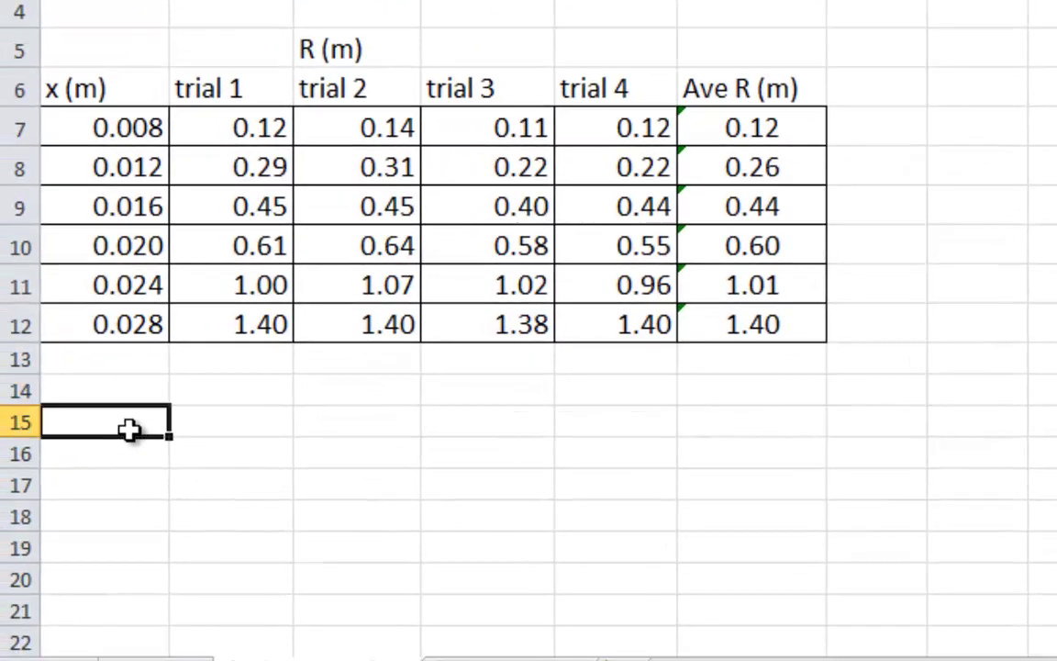
key(Down)
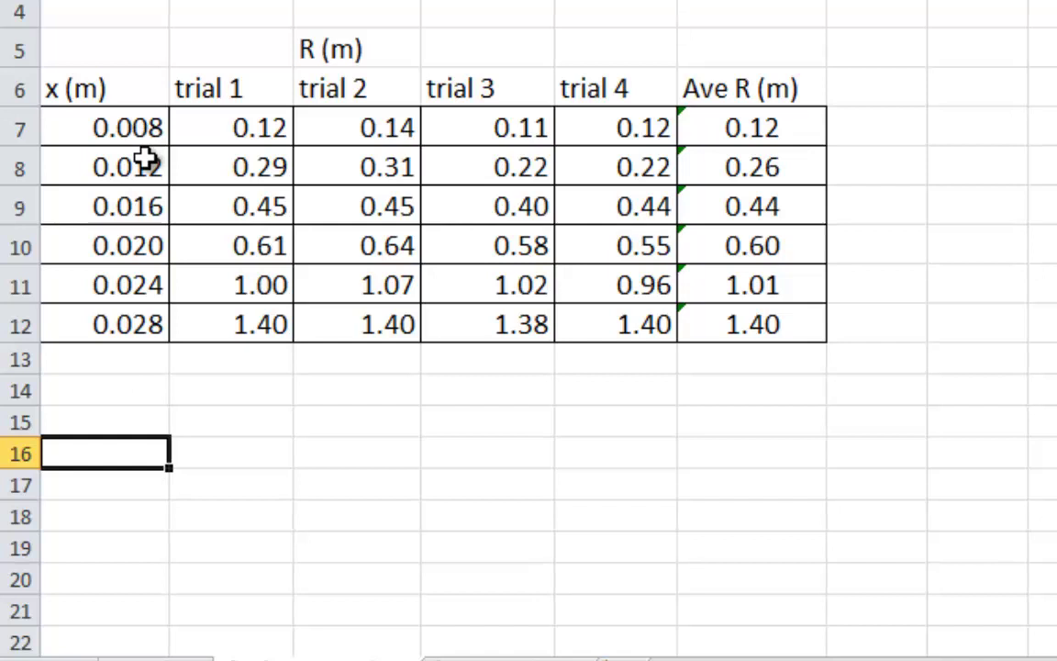
text(IV)
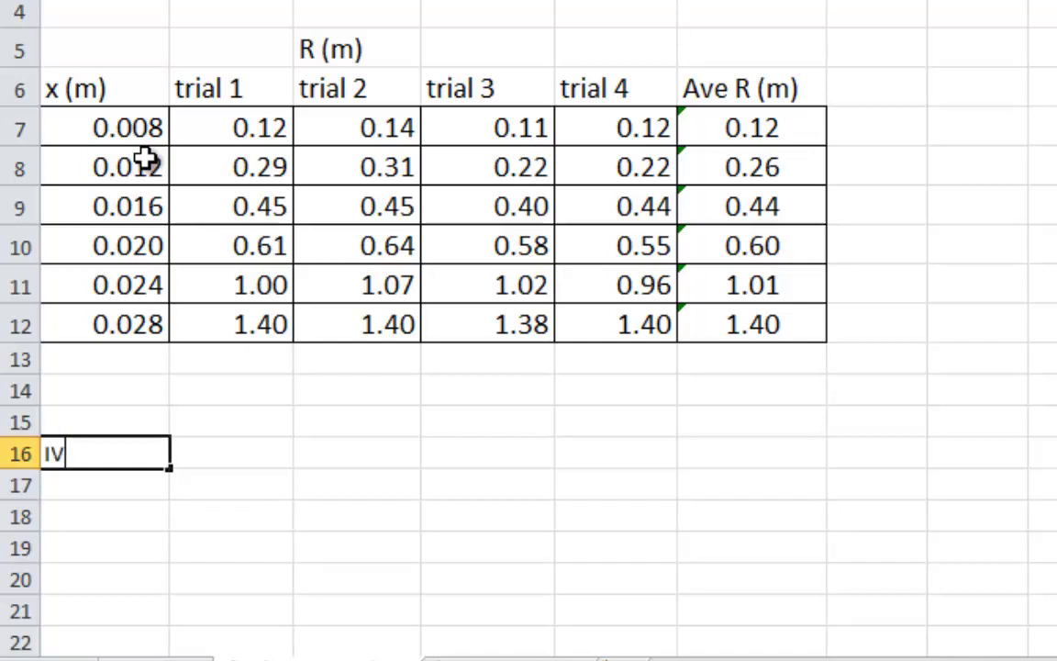
text( squared)
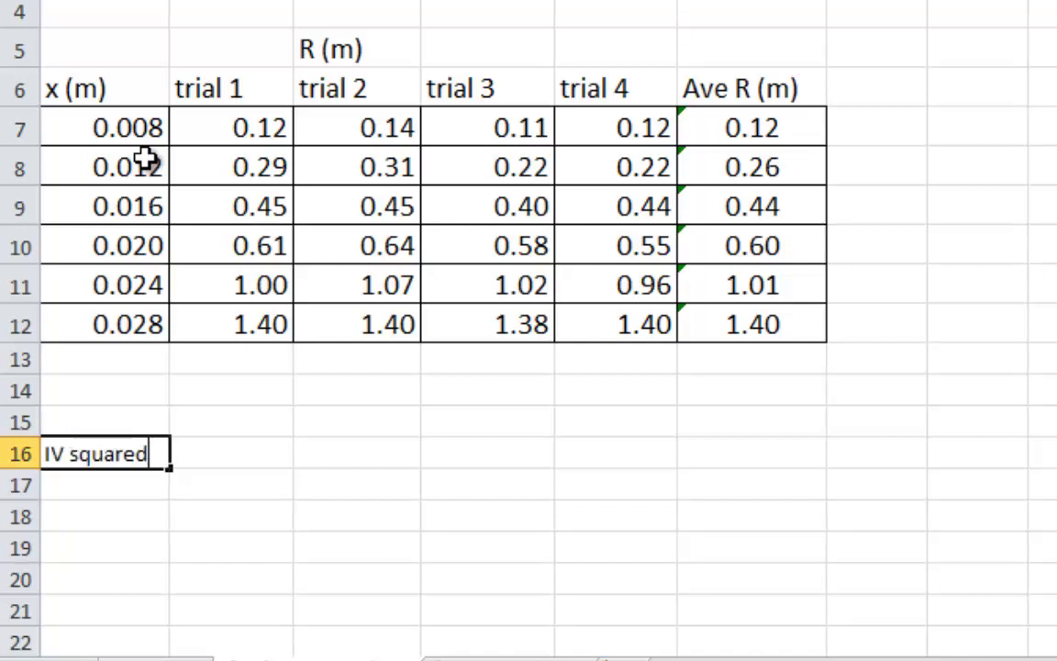
click(97, 44)
Step: Relabel cell A5 as 'IV'
text(IF)
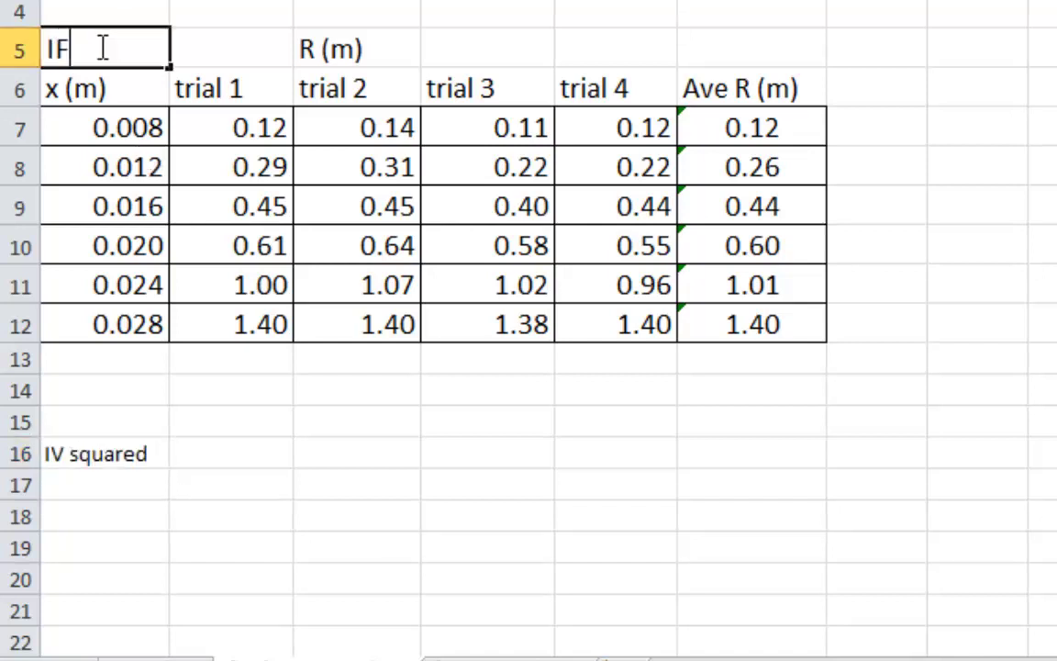
key(BackSpace)
text(V)
click(82, 89)
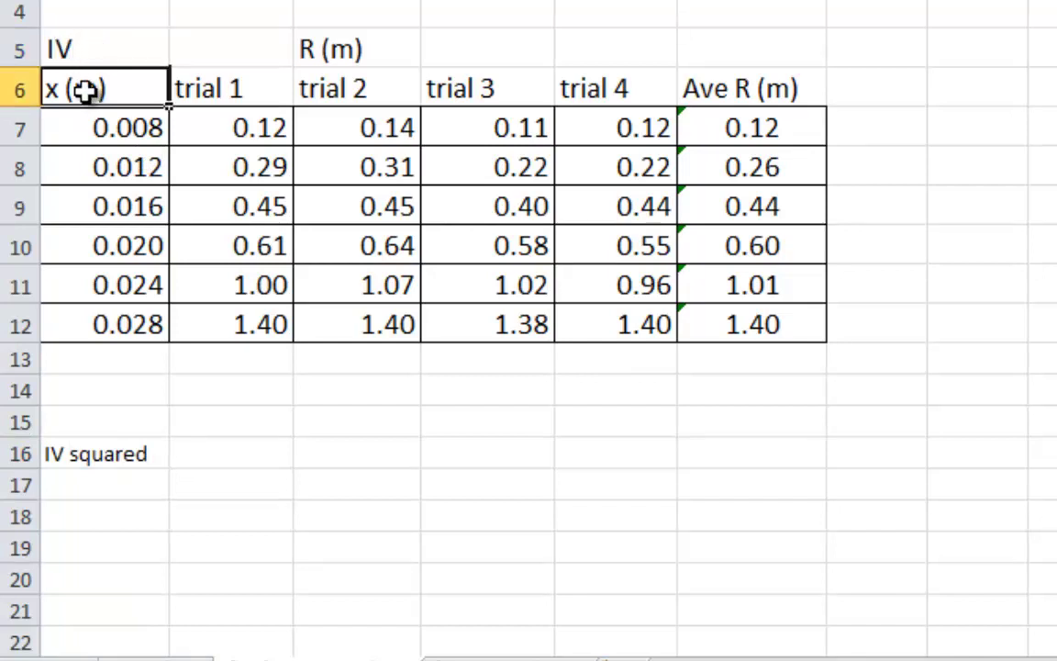
Step: Enter the heading 'x^2 (m^2)' in cell A17
click(112, 487)
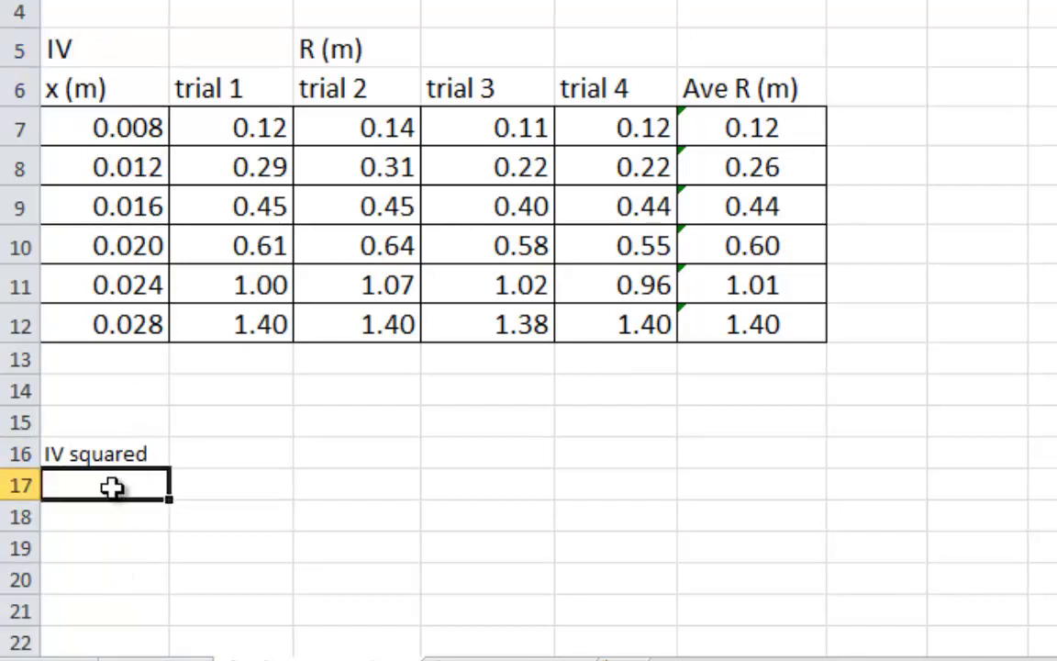
text(x^)
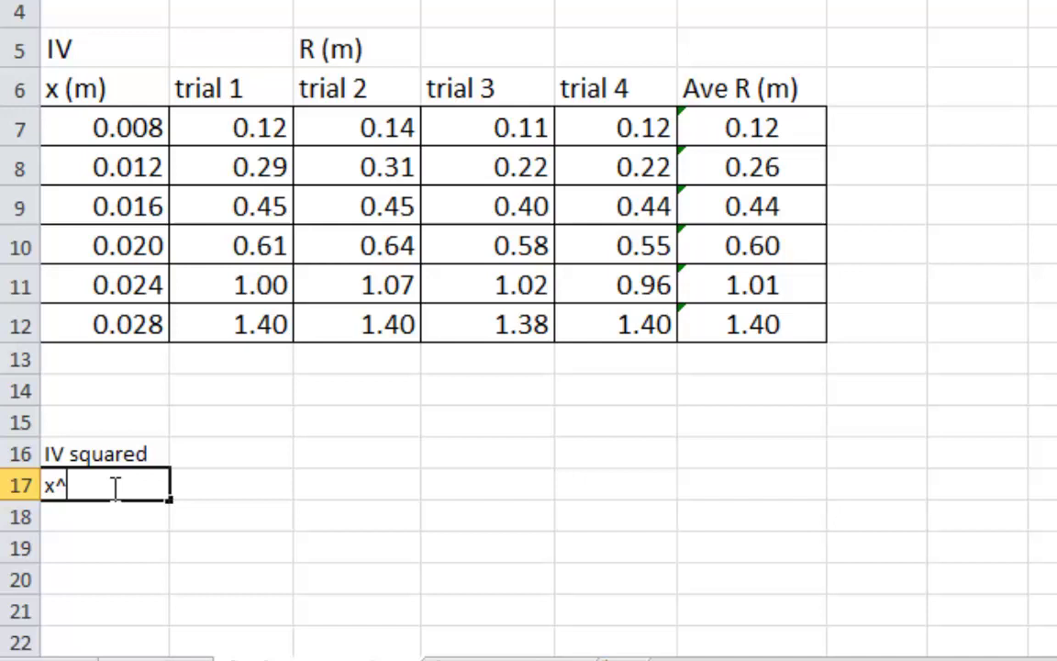
text(2 ()
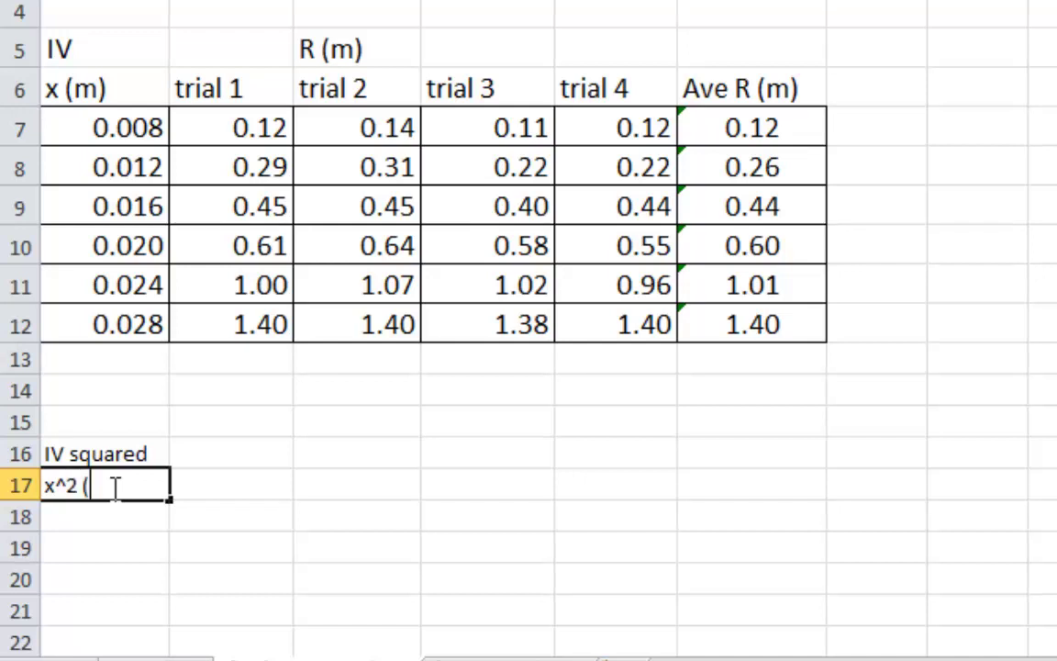
text(m^2)
click(84, 516)
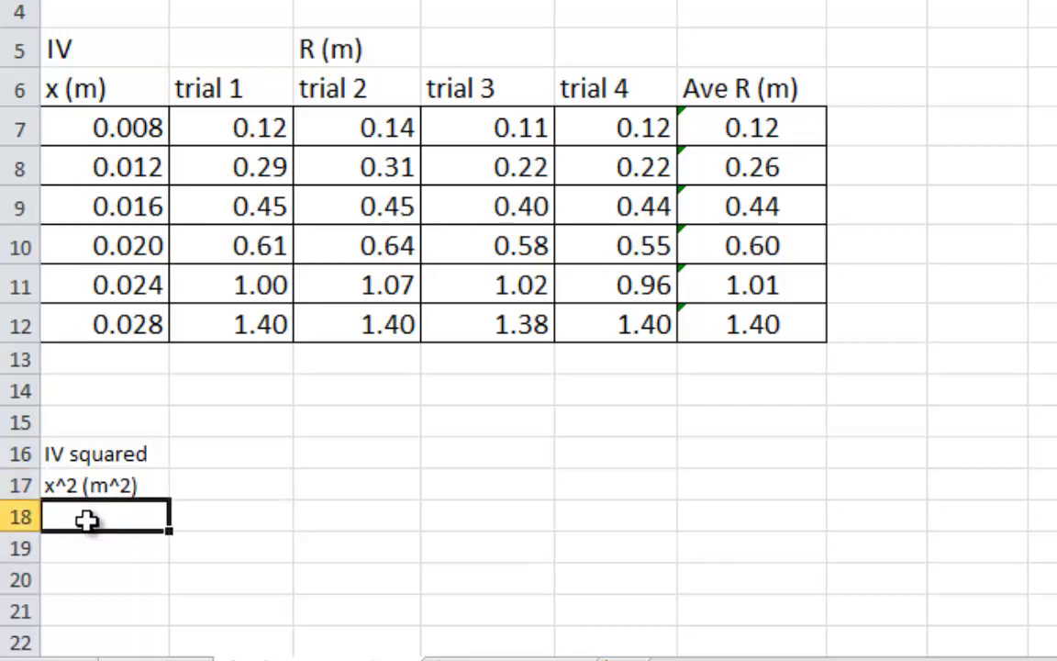
scroll(218, 532, down, 1)
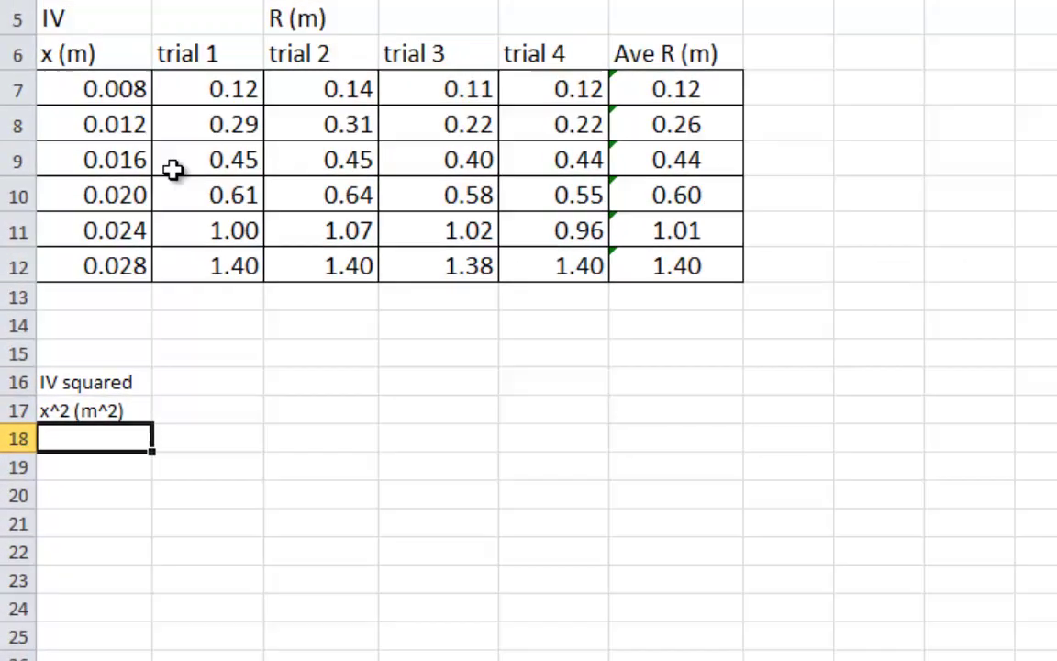
Step: Enter =A7^2 in A18 and fill the squaring formula down column A
text(=)
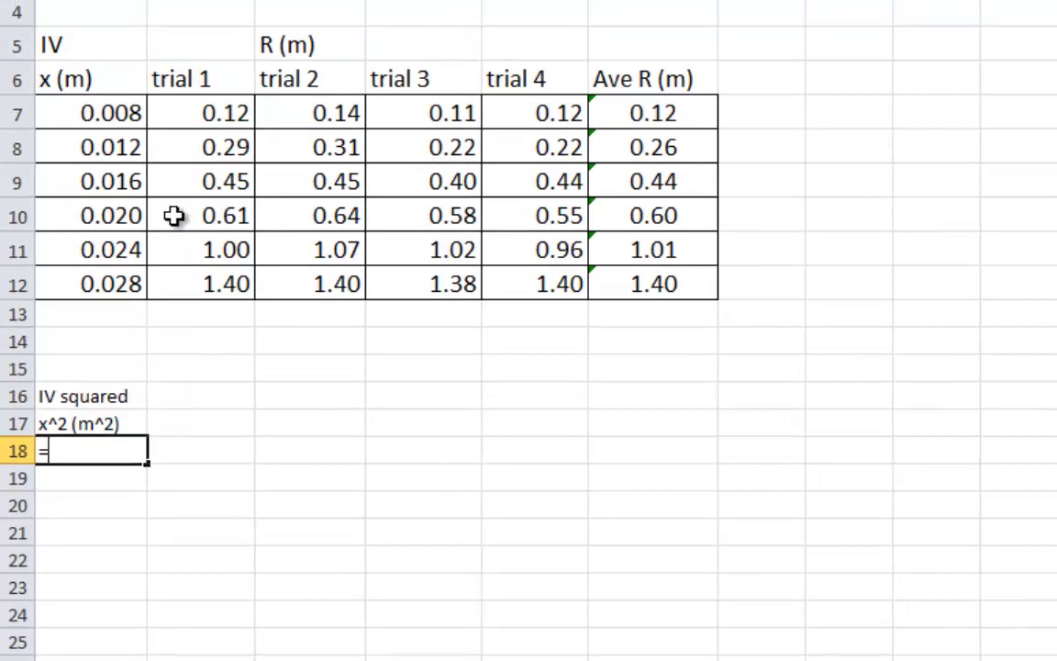
click(106, 118)
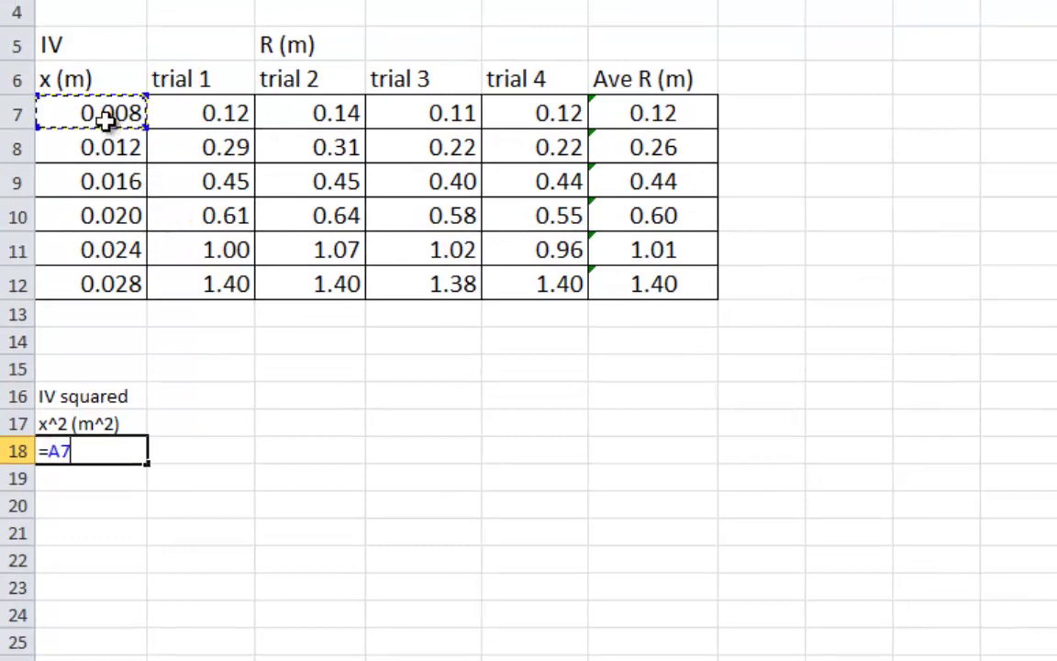
text(^2)
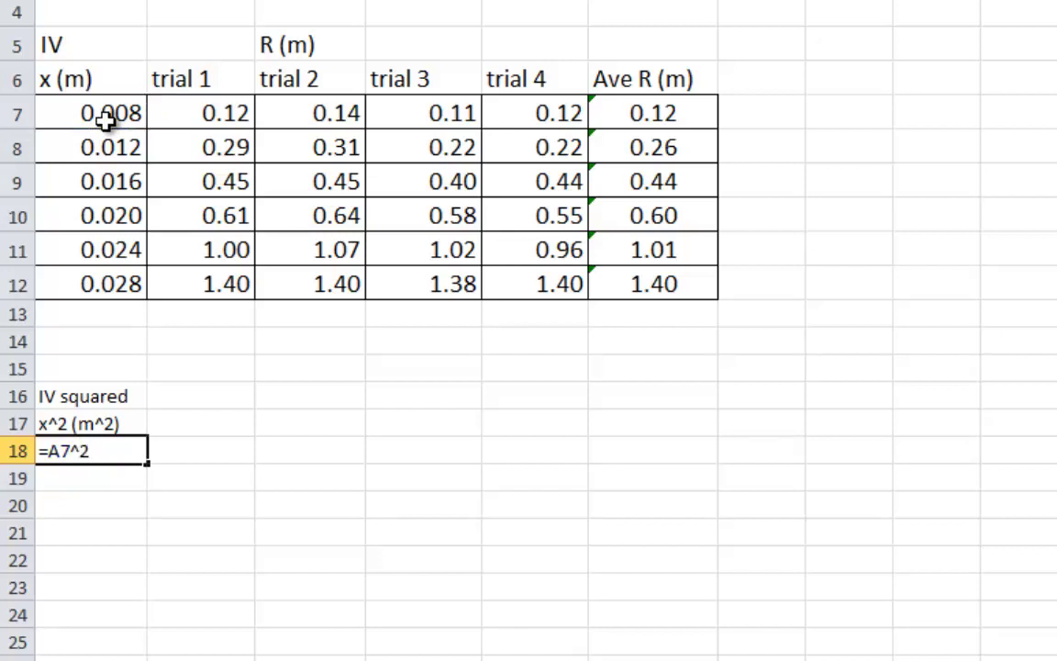
key(Return)
click(108, 453)
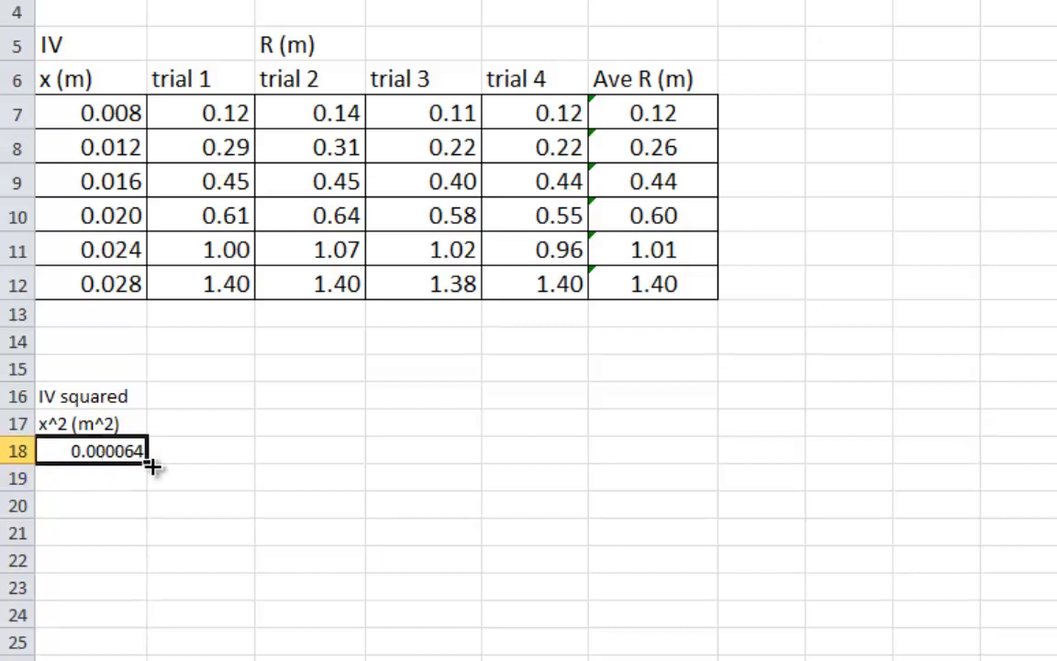
drag(149, 465, 143, 630)
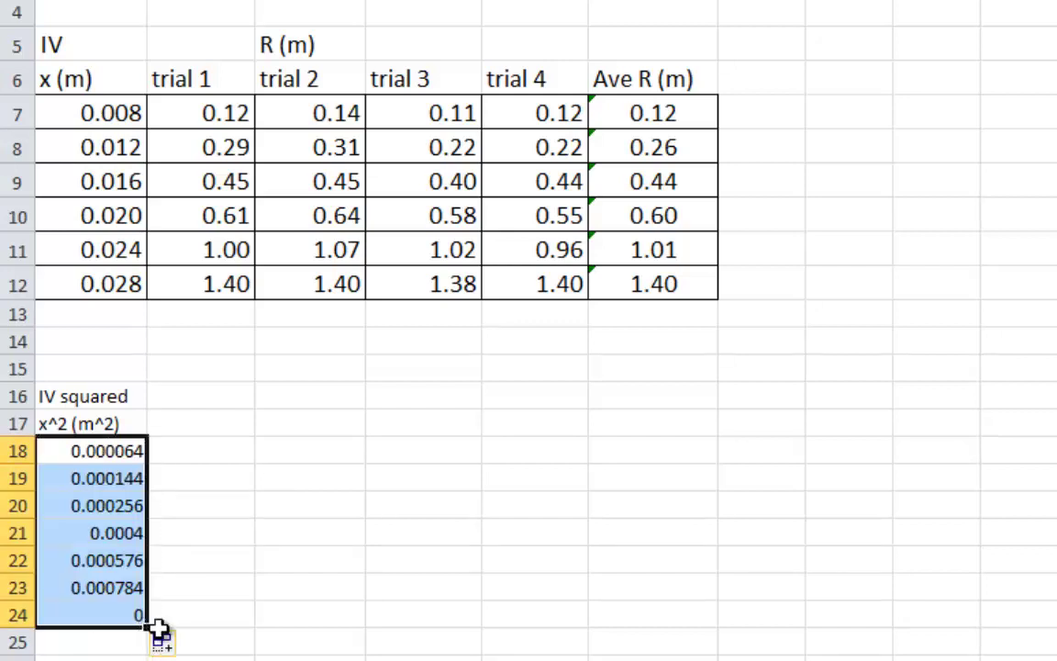
Step: Delete the extra 0 in A24, leaving squared values in A18:A23 only
click(228, 499)
scroll(229, 496, down, 1)
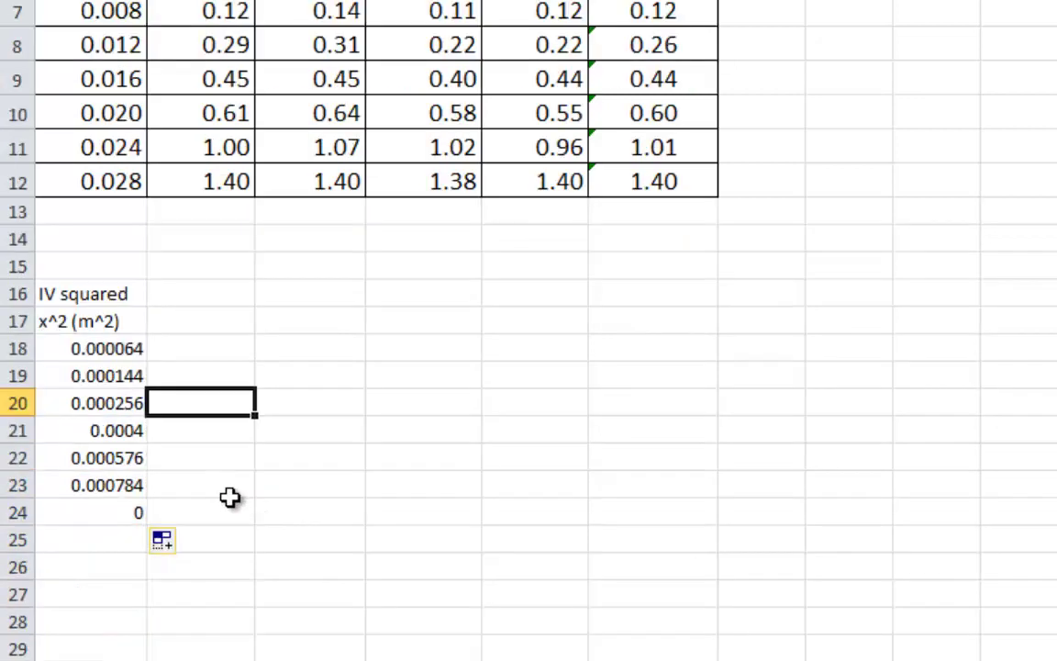
click(99, 512)
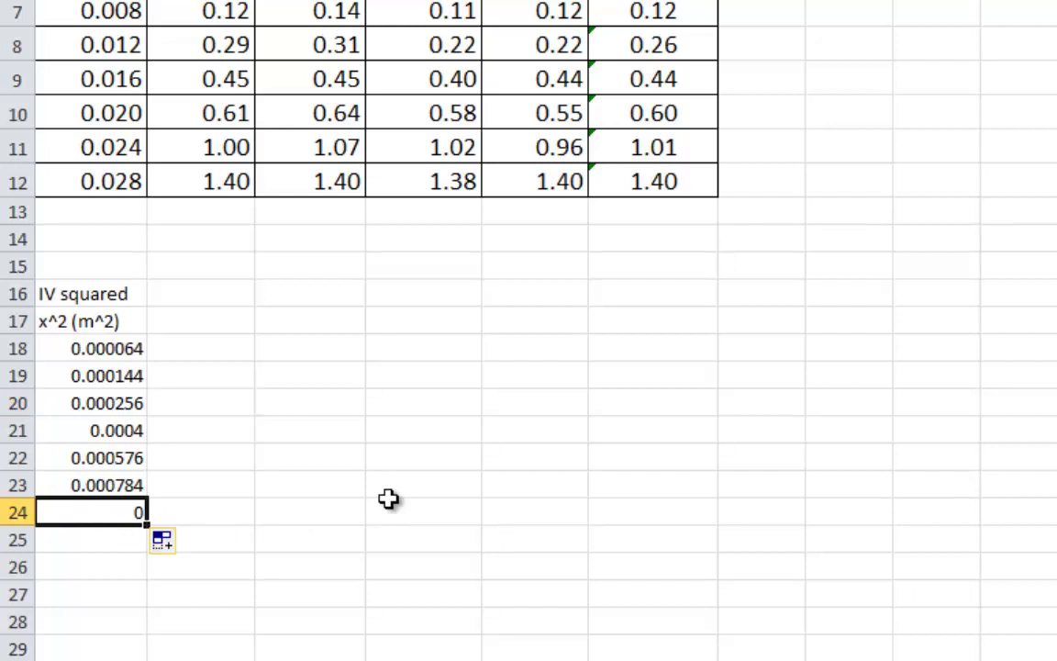
key(Delete)
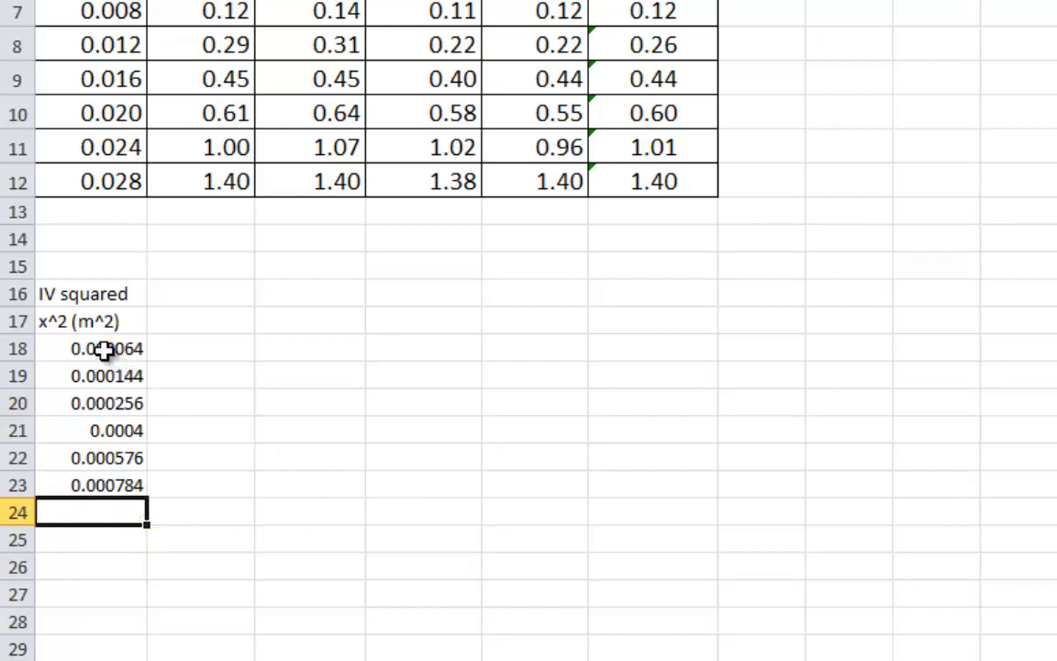
drag(107, 348, 108, 486)
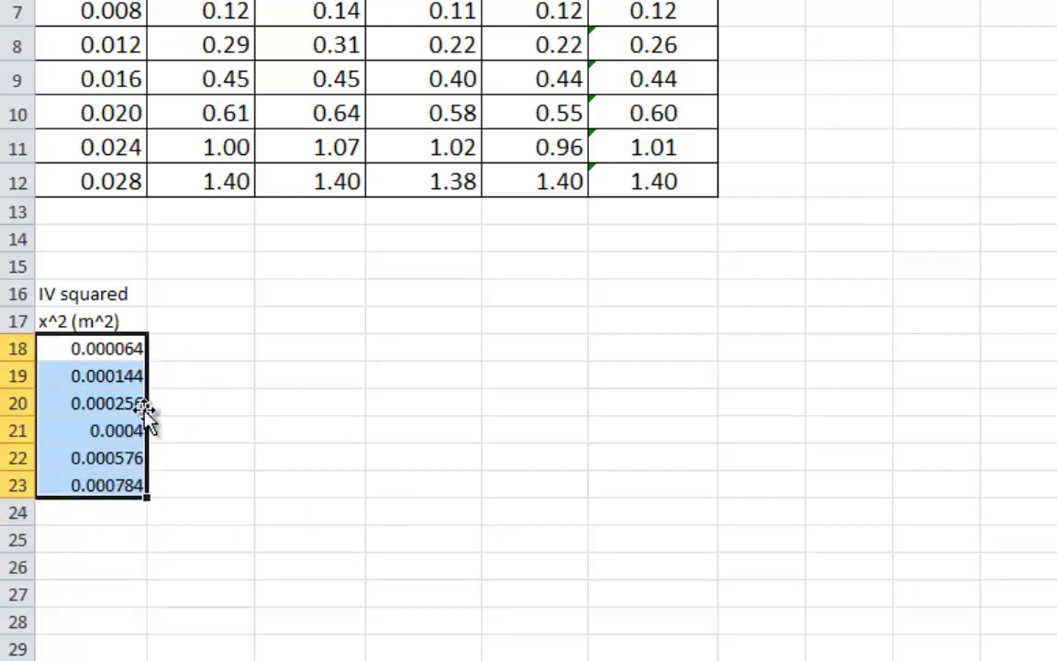
Step: Format A18:A23 as Number with 6 decimal places
right_click(117, 473)
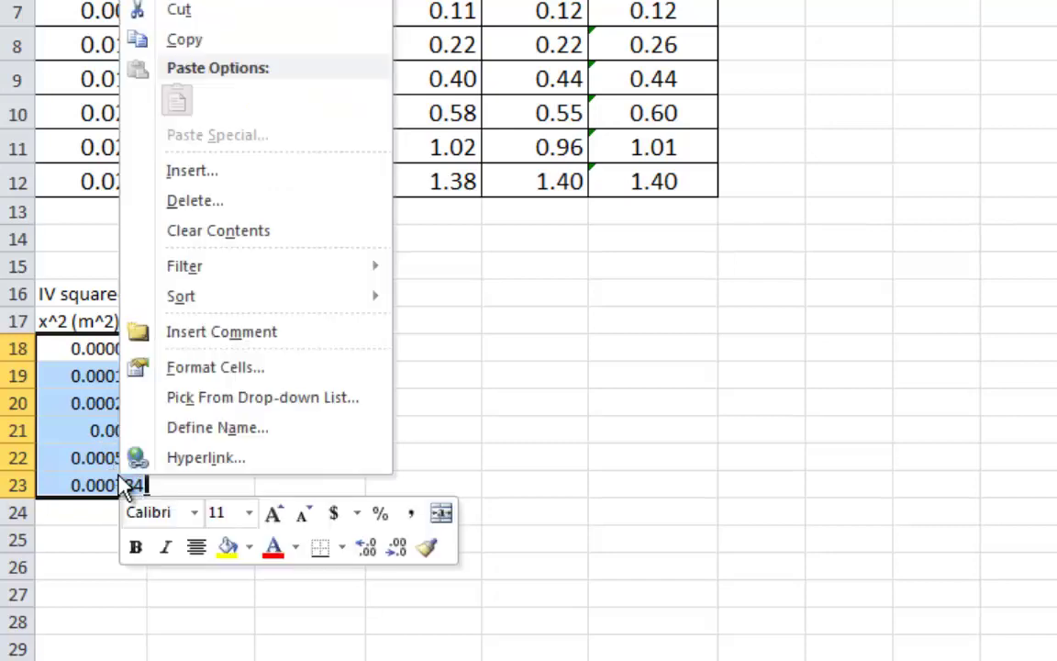
click(227, 369)
drag(183, 53, 379, 54)
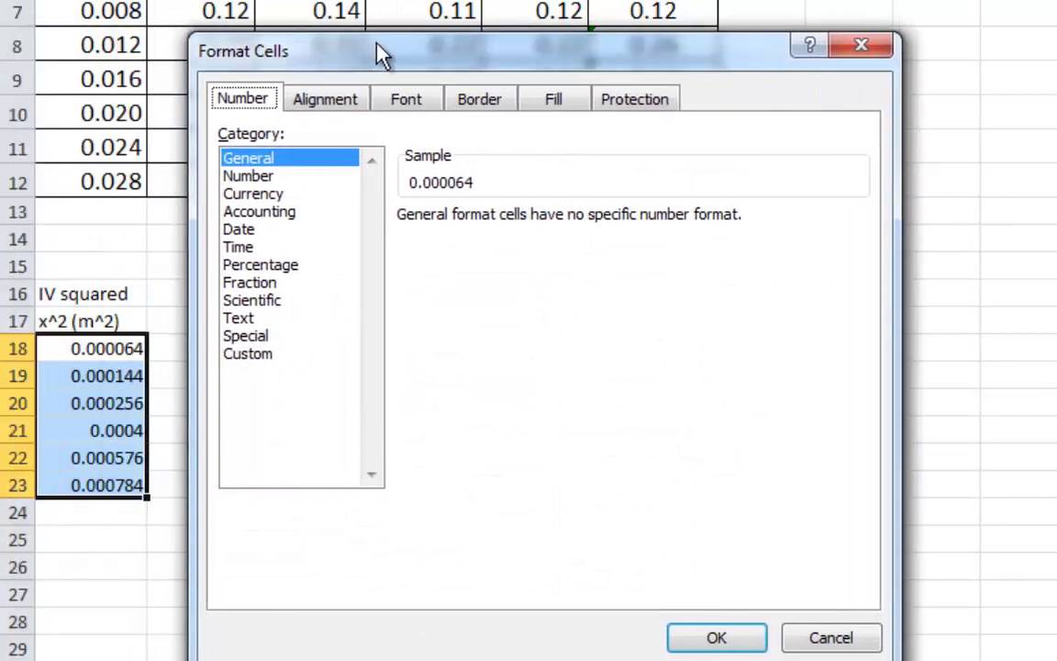
click(251, 177)
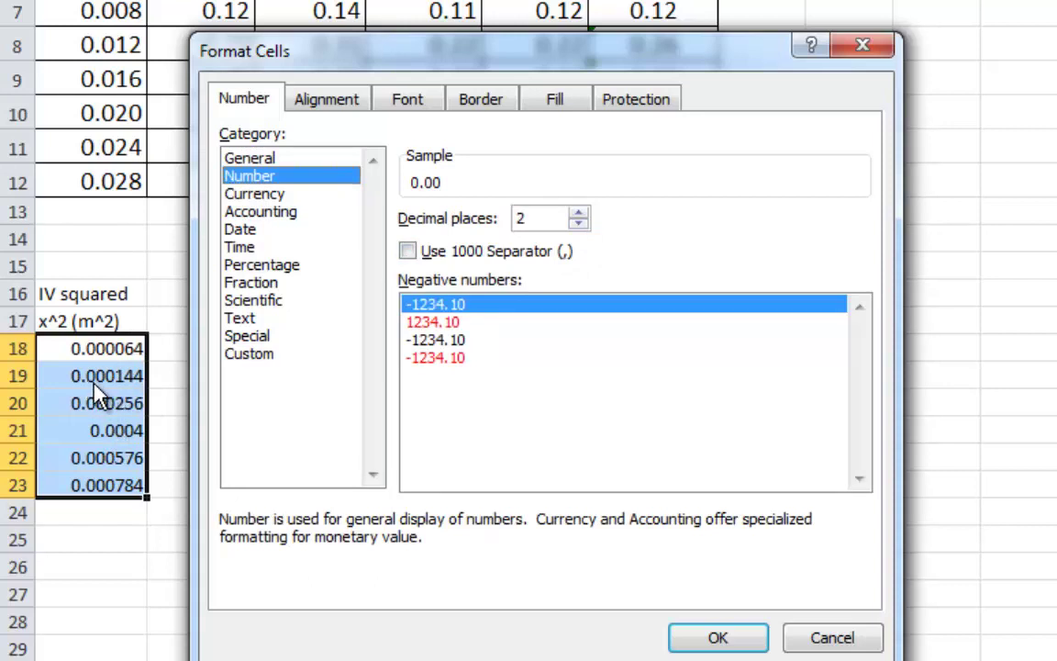
click(578, 212)
click(578, 212)
click(578, 212)
click(578, 212)
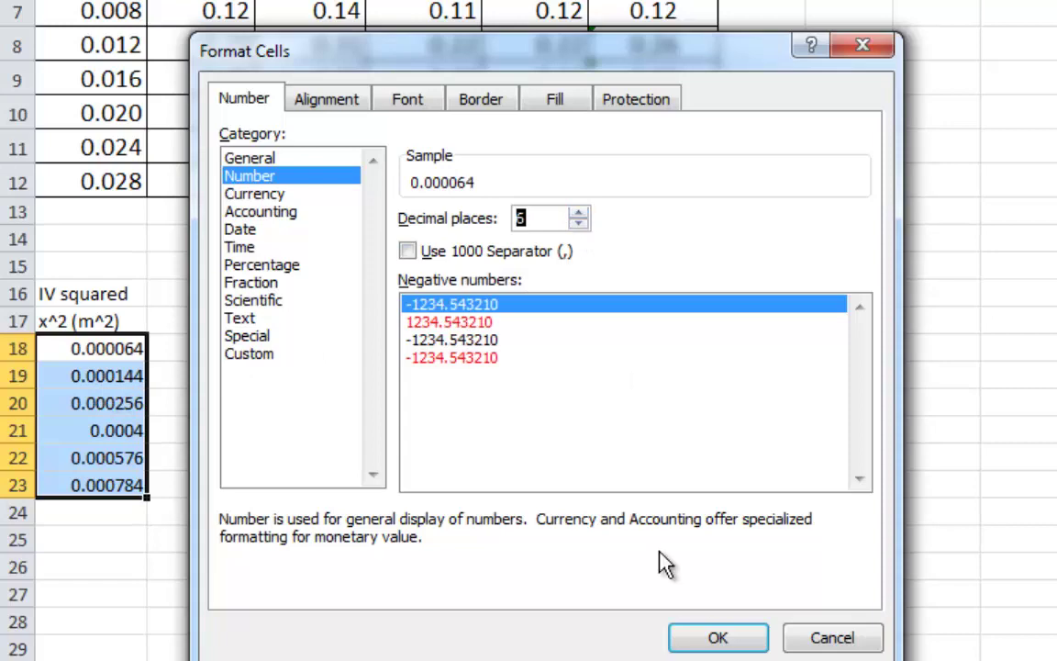
click(726, 637)
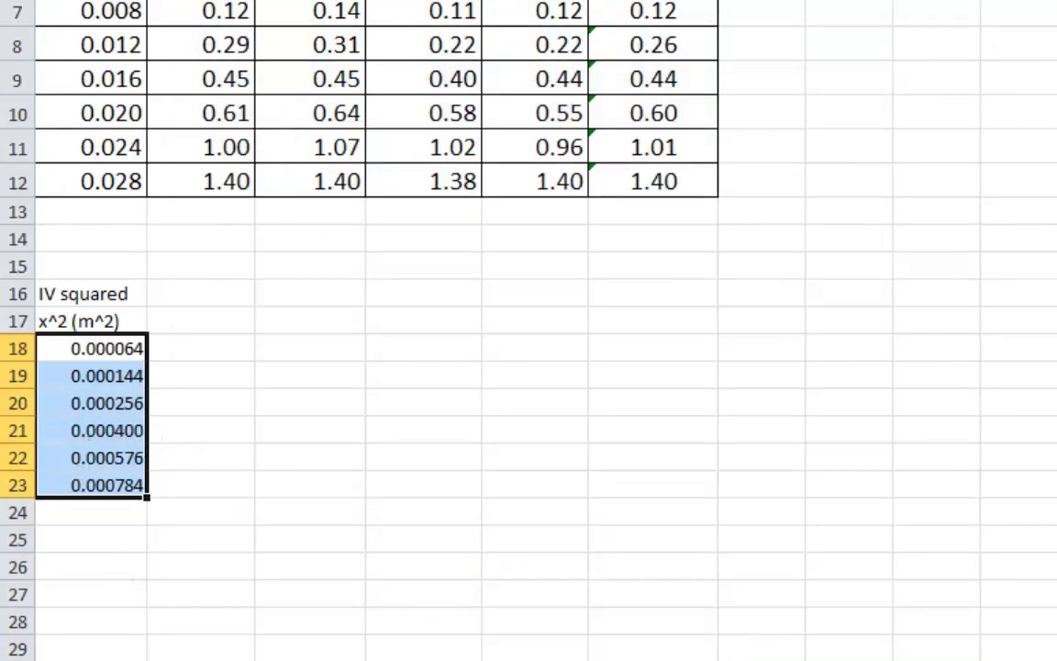
Step: Increase the font size of rows 16–23 three steps to match the data table
drag(17, 294, 40, 487)
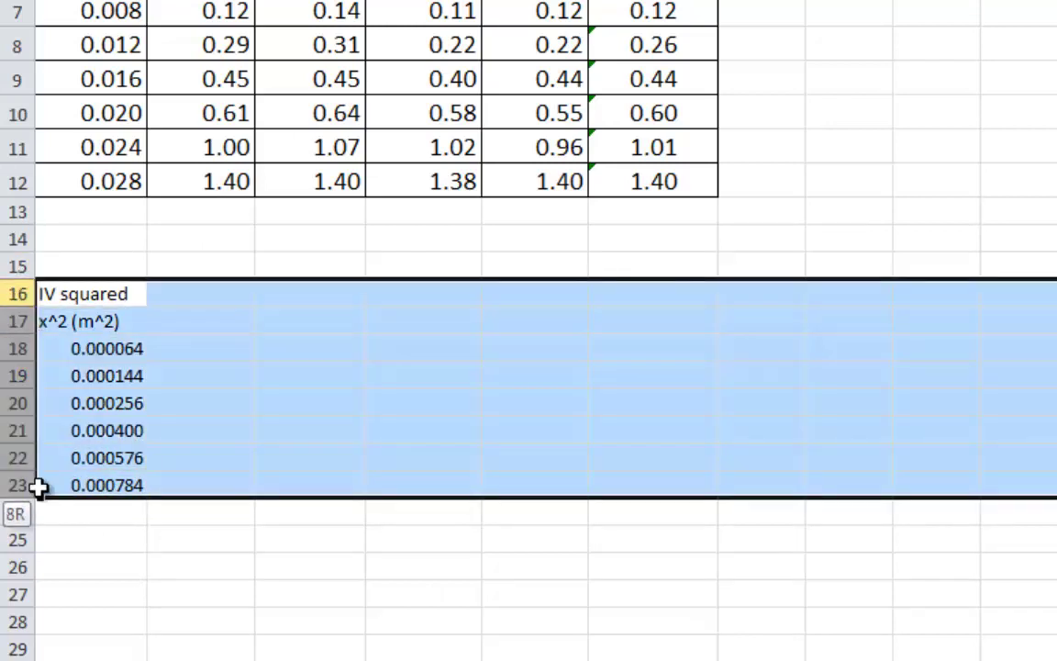
key(alt+h)
key(f)
key(g)
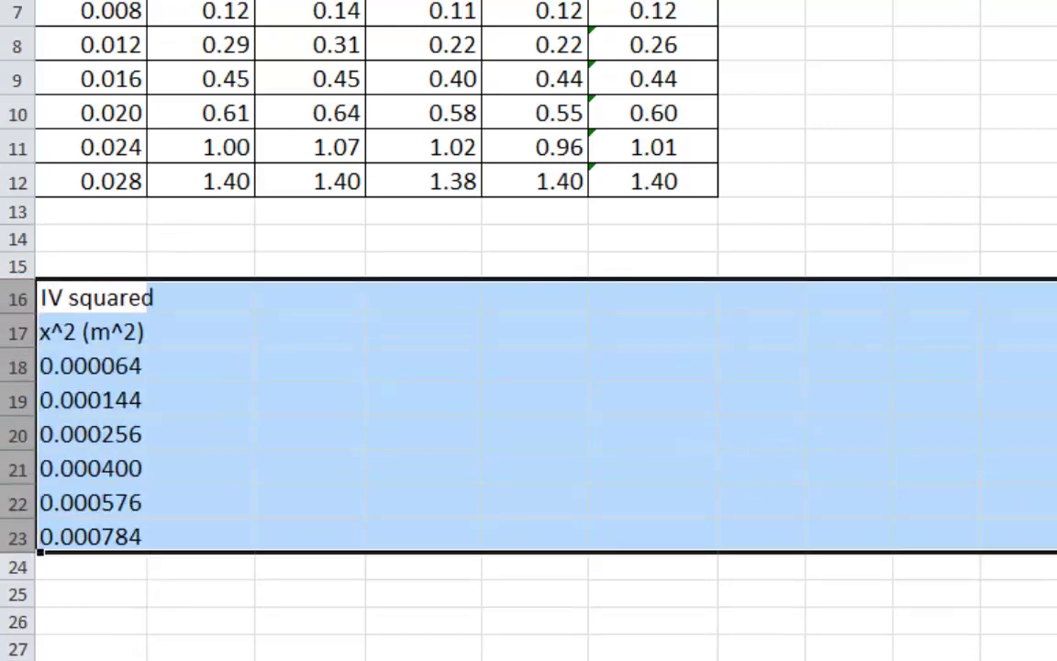
click(267, 331)
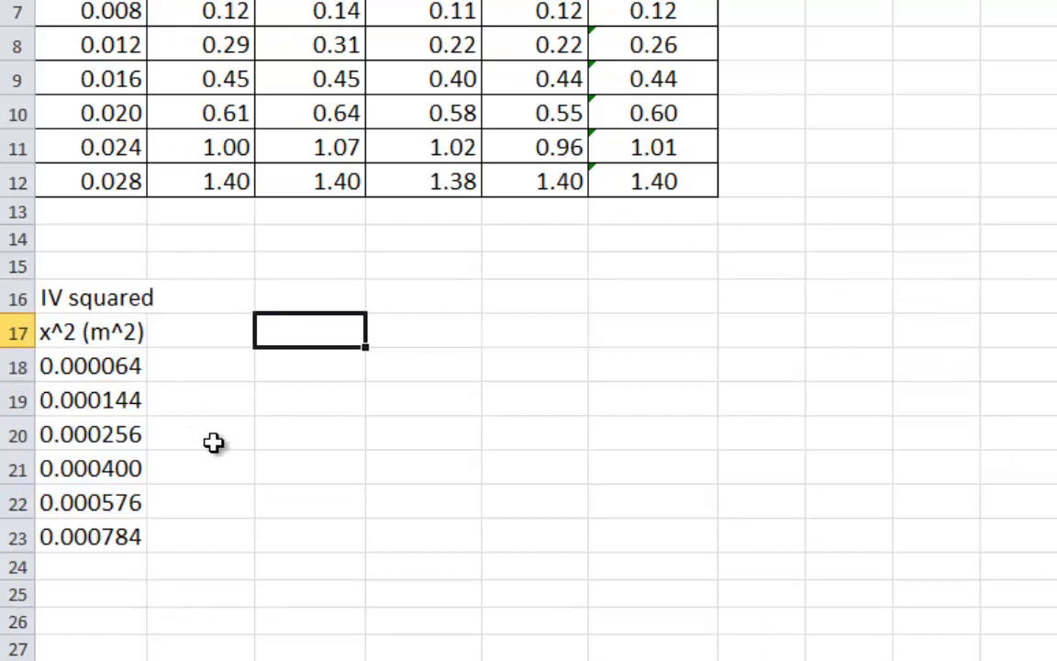
drag(104, 363, 103, 512)
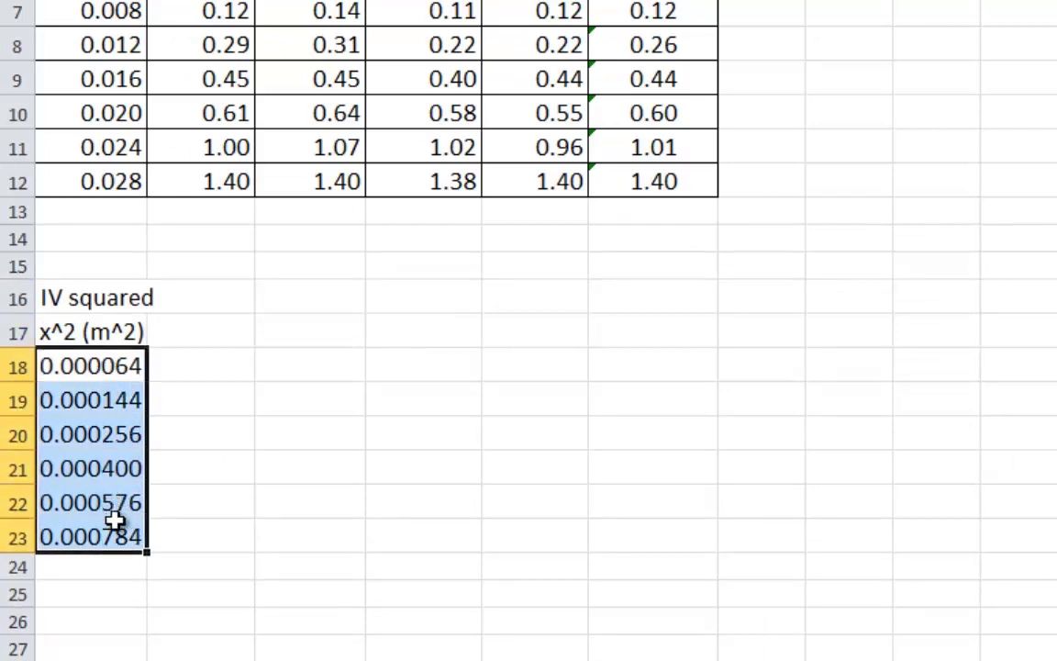
click(234, 388)
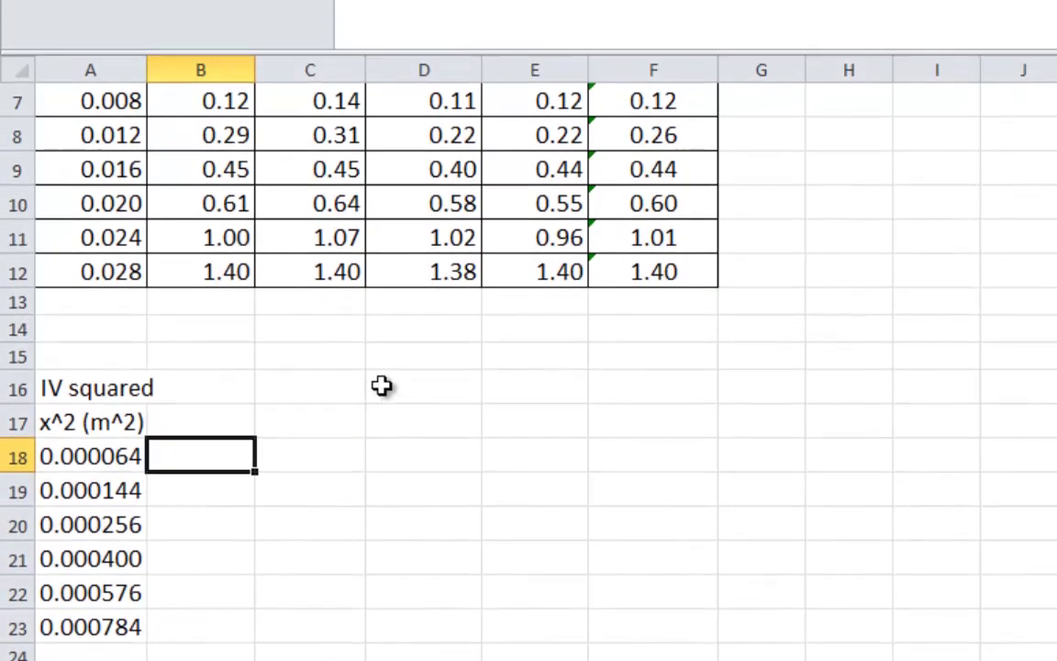
drag(88, 470, 101, 604)
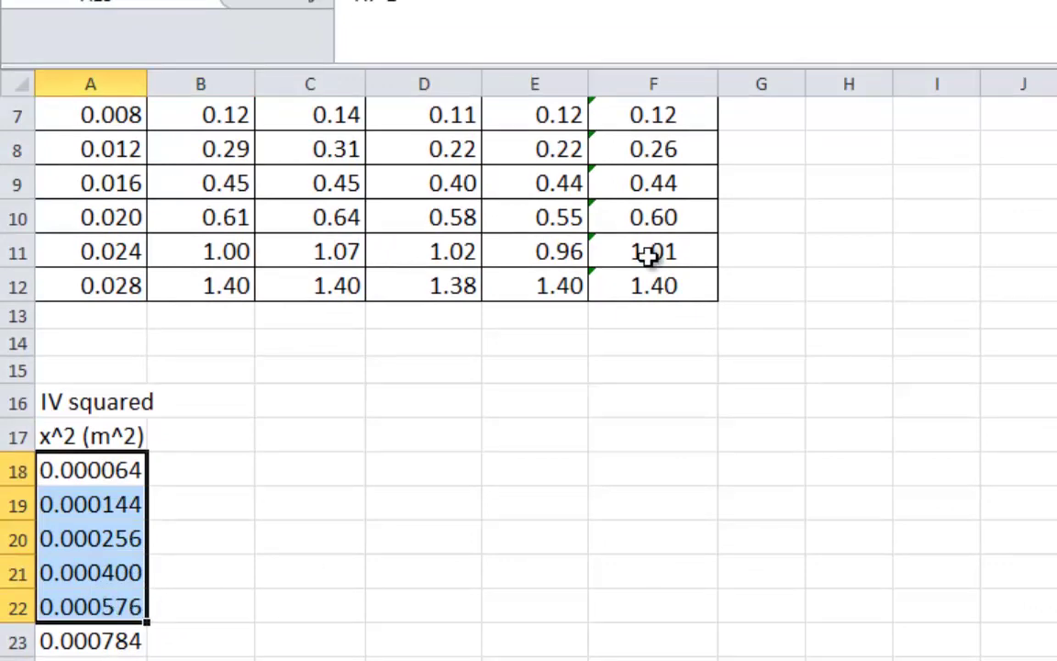
scroll(624, 266, up, 2)
scroll(655, 323, down, 1)
Step: Copy the Ave R (m) values F7:F12 and paste them into B18:B23
click(837, 290)
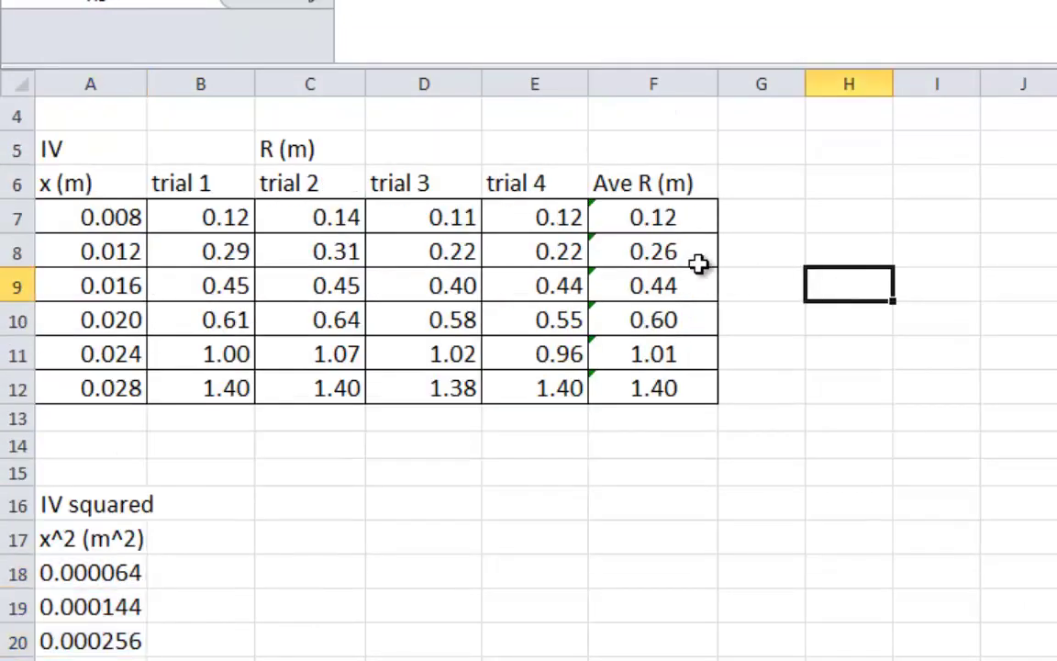
drag(658, 216, 665, 388)
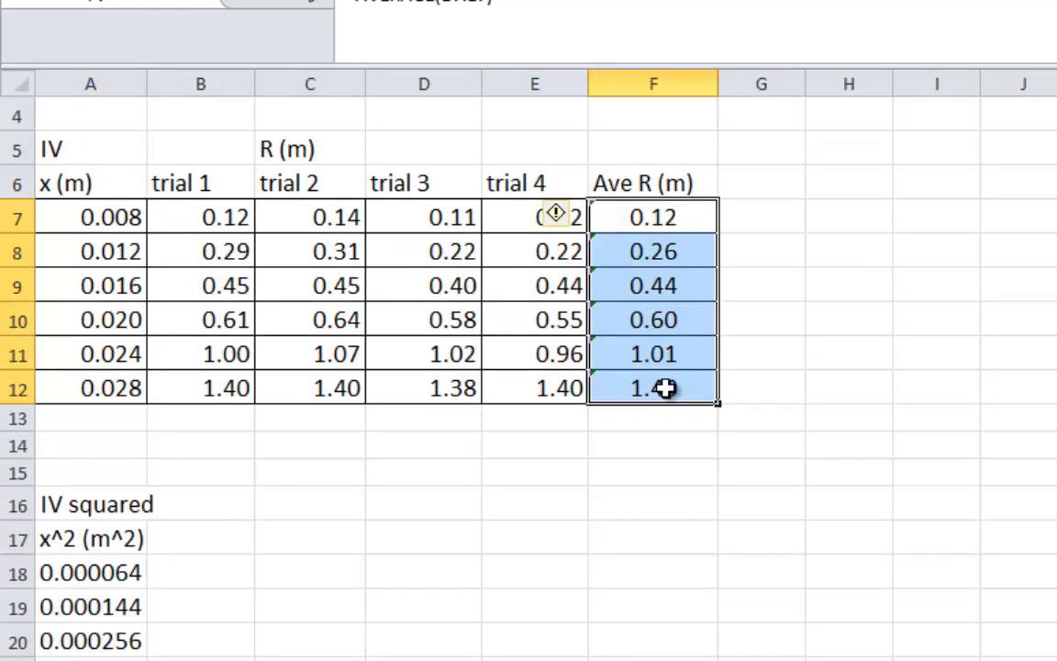
key(ctrl+c)
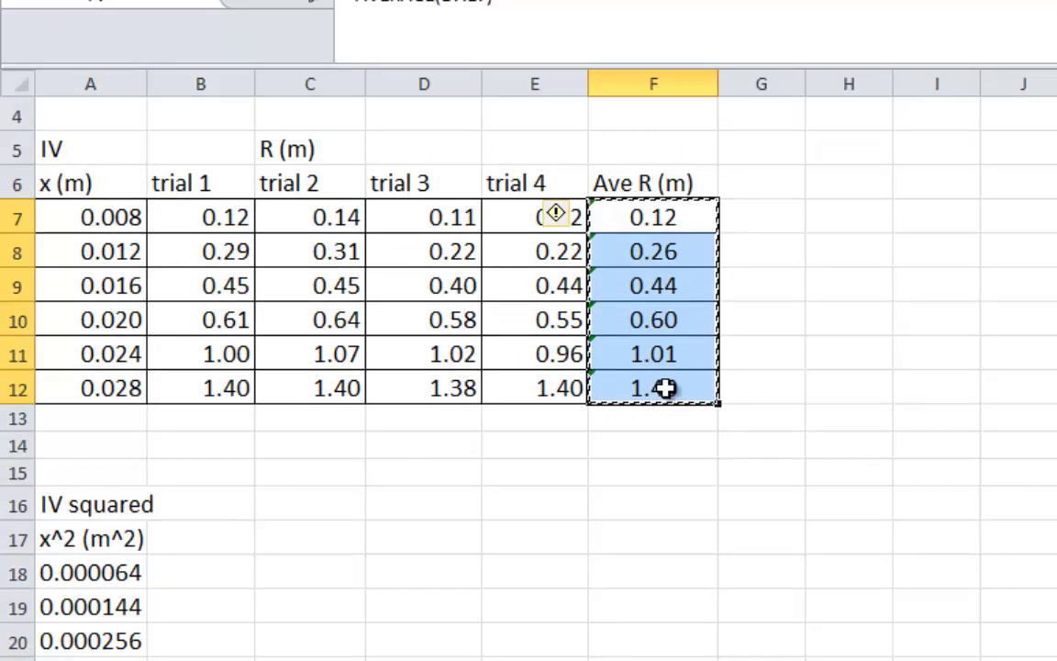
click(196, 564)
key(ctrl+v)
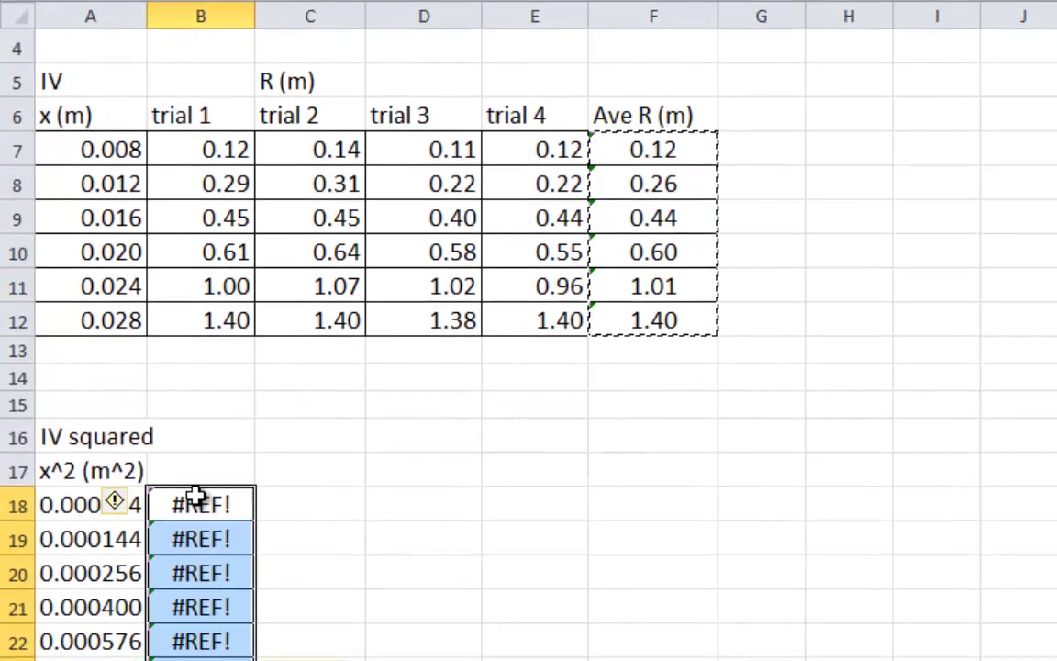
click(302, 459)
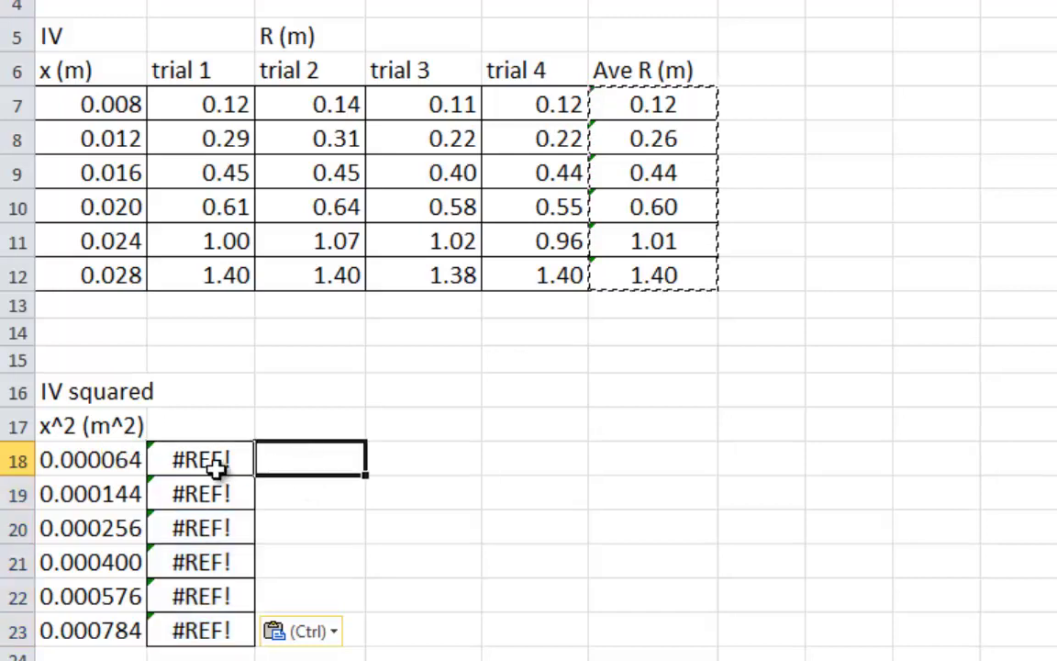
click(213, 463)
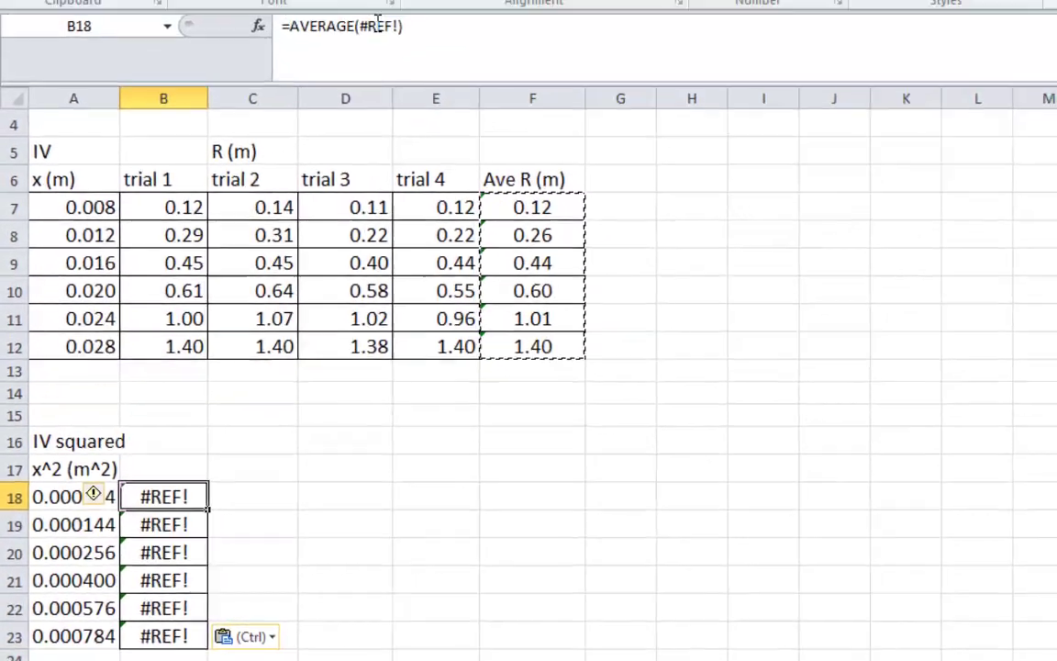
Step: Change B18 to =AVERAGE(B7:E7) and fill it down to B23, giving 0.12–1.40
click(396, 26)
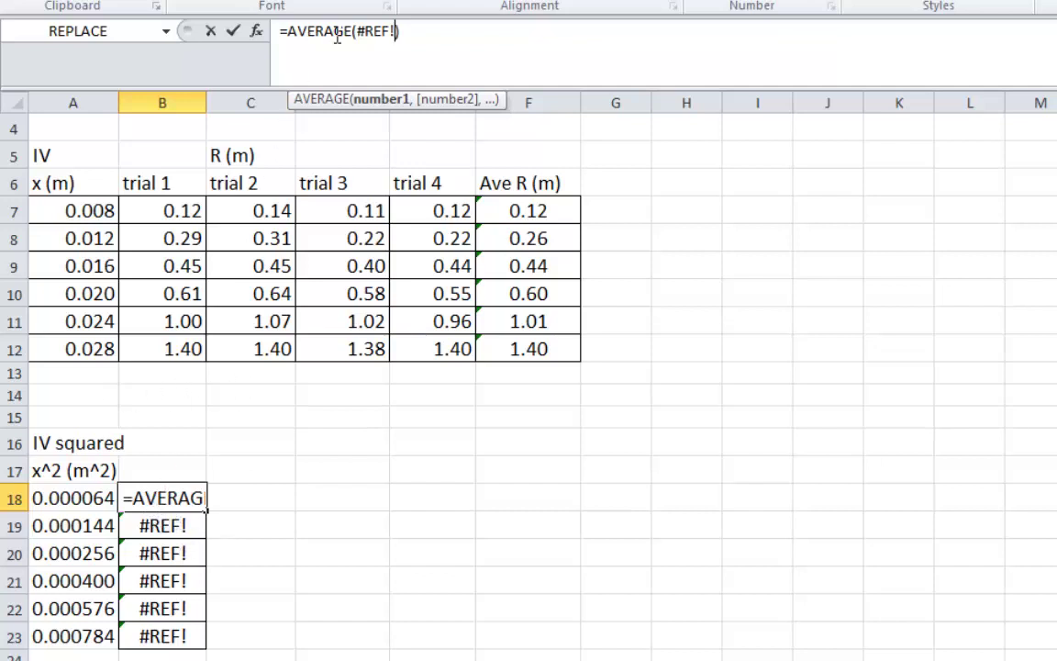
key(BackSpace)
key(BackSpace)
key(BackSpace)
key(BackSpace)
key(BackSpace)
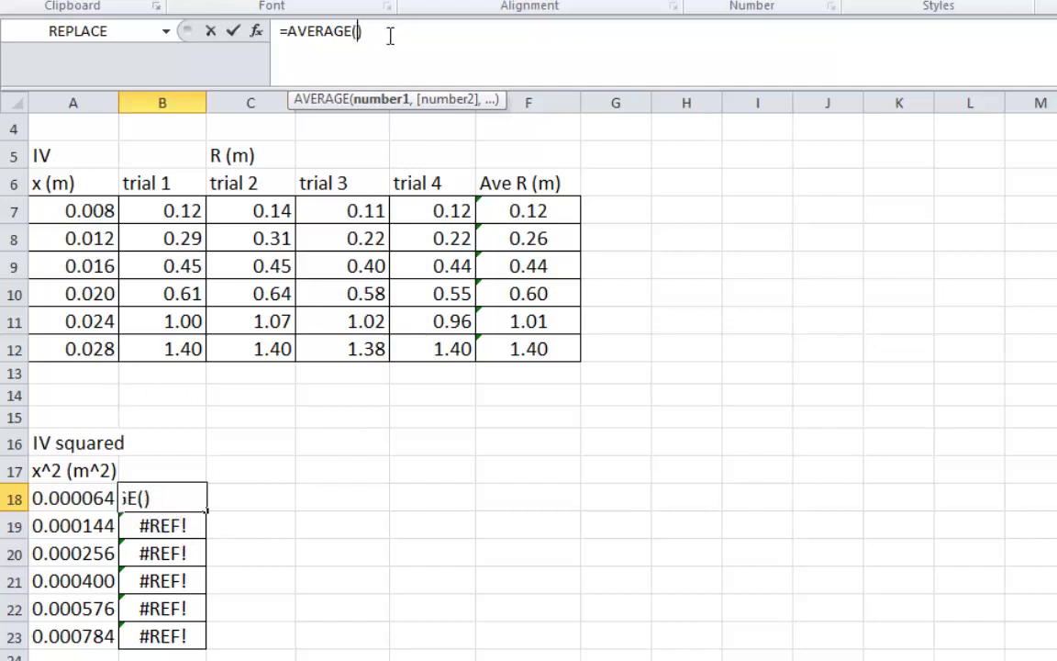
drag(191, 209, 437, 213)
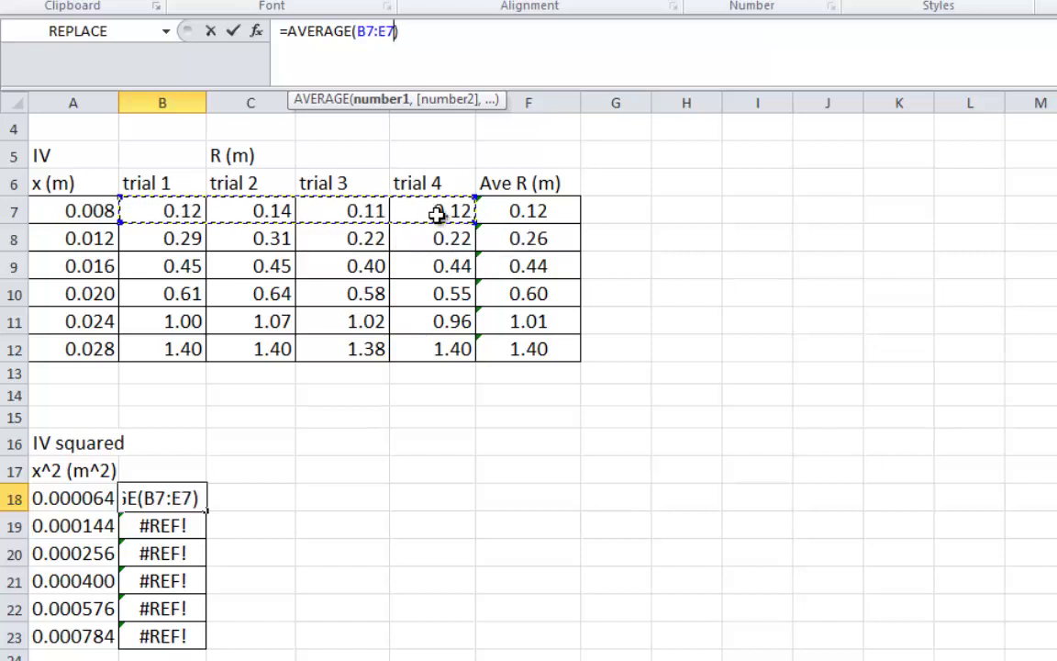
text())
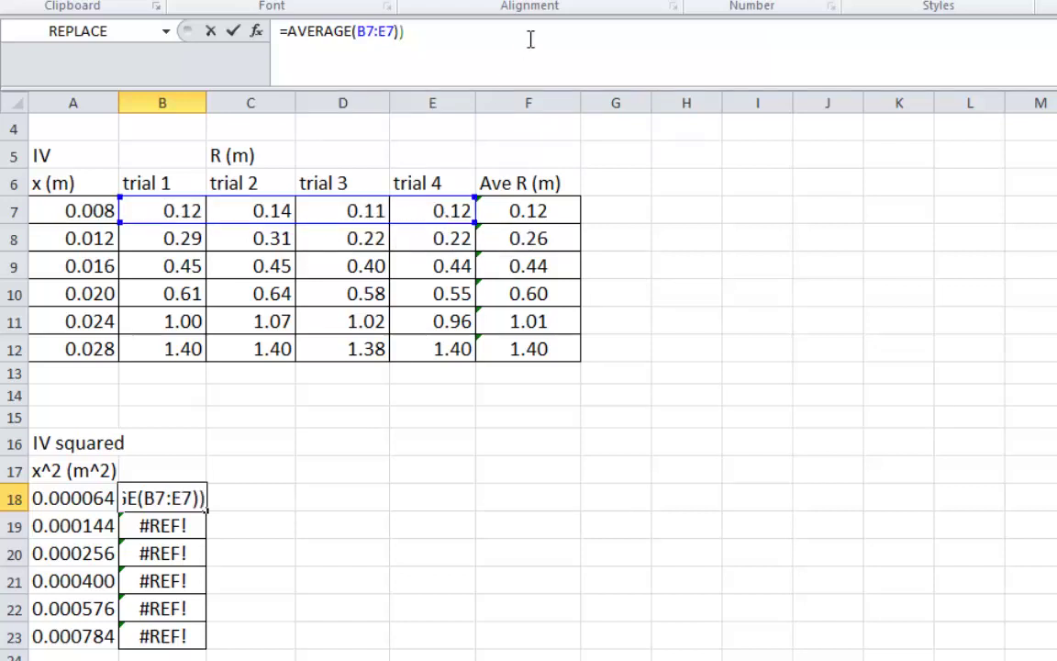
key(BackSpace)
key(Return)
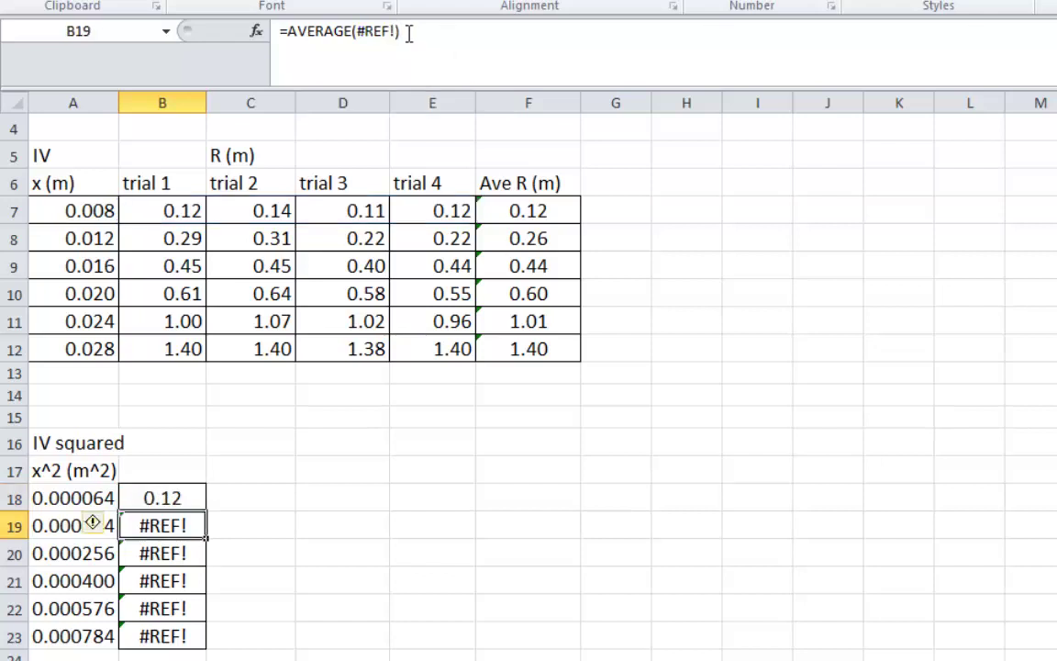
click(193, 495)
drag(206, 511, 210, 651)
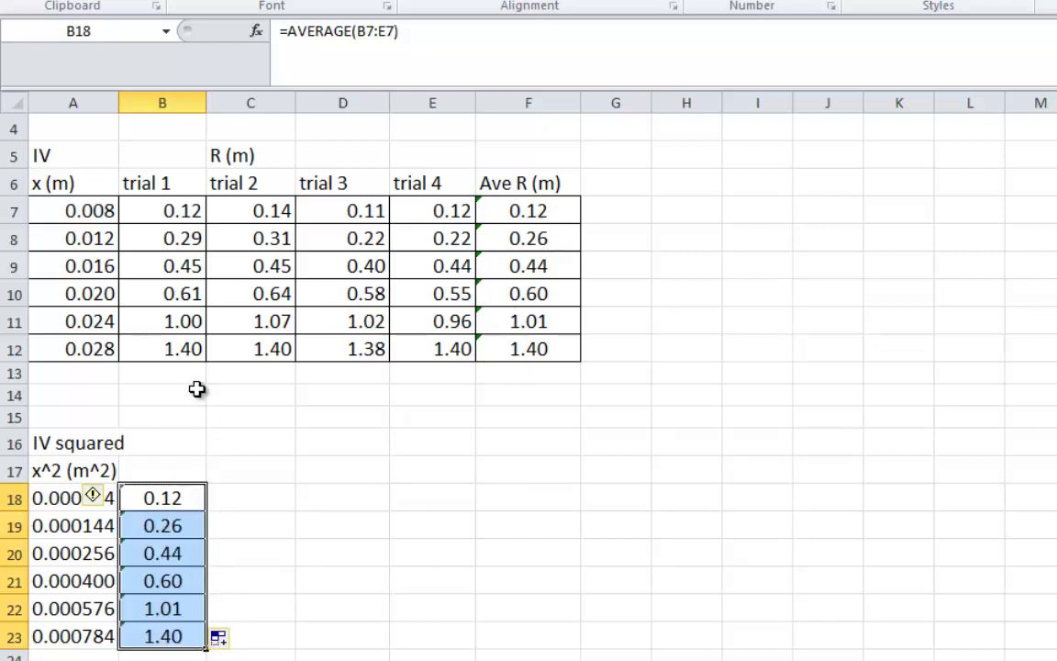
click(175, 470)
Step: Widen column A and label B16 'DV' and B17 'ave R (m)'
drag(119, 99, 138, 99)
click(180, 442)
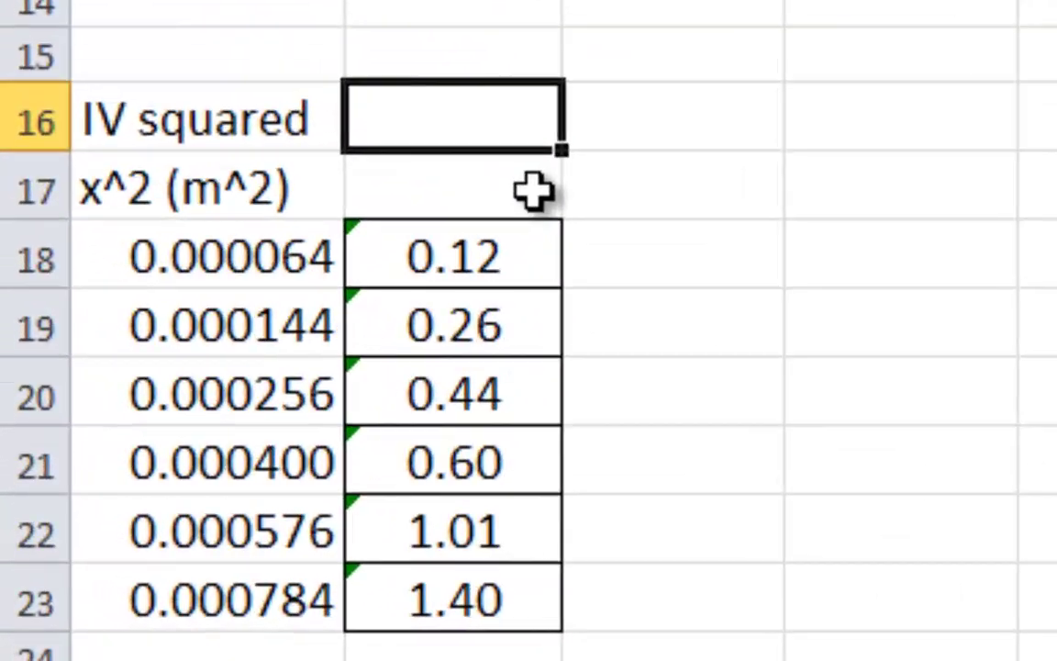
text(DV)
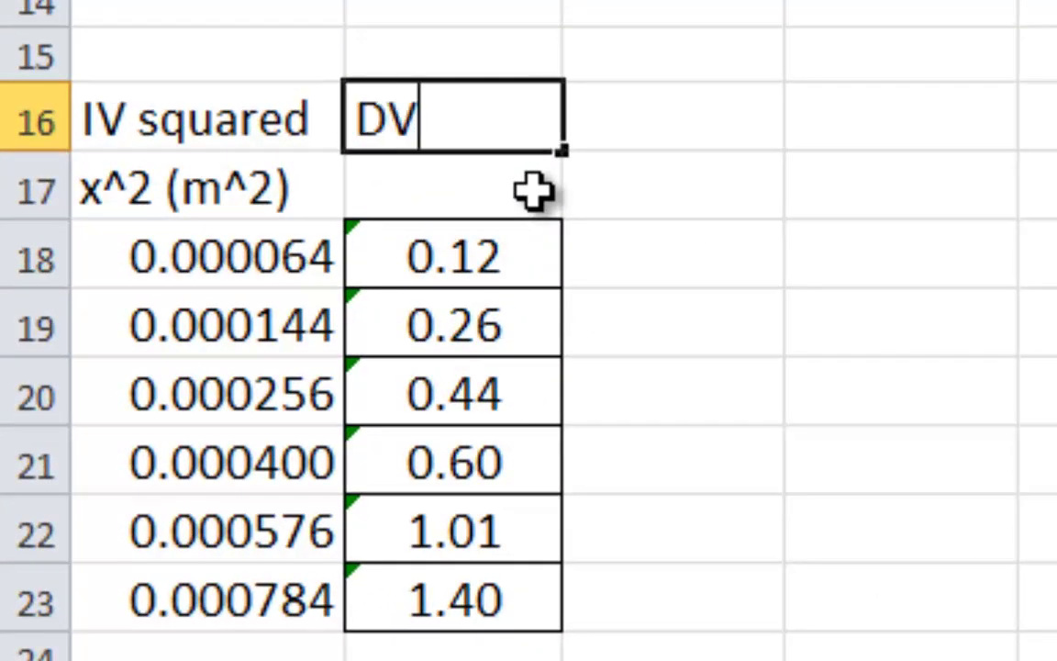
click(532, 191)
text(R ()
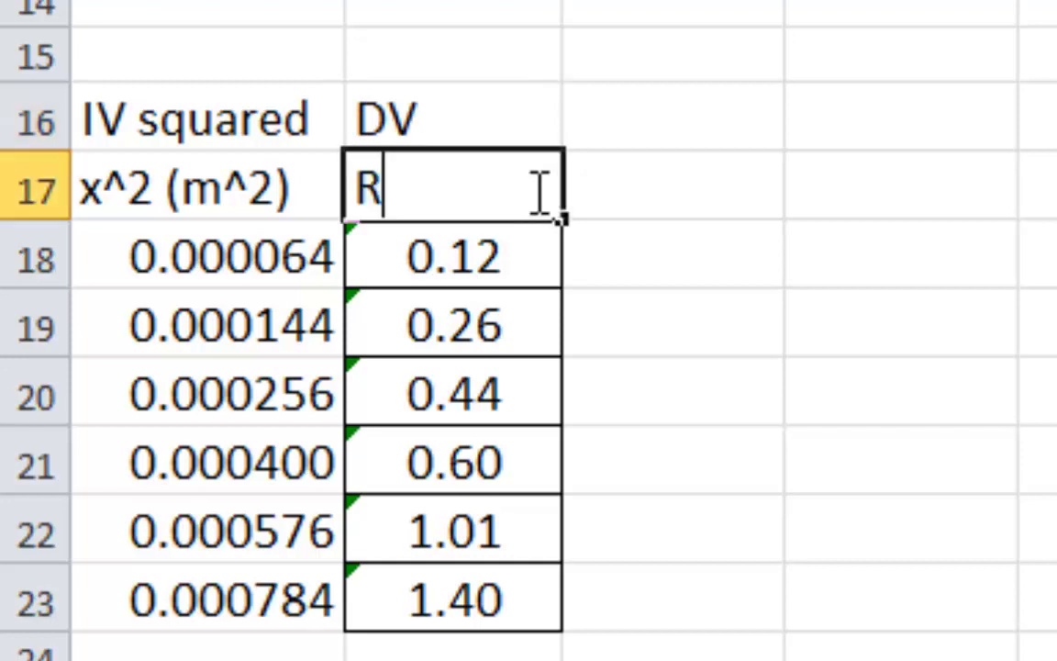
key(BackSpace)
key(BackSpace)
key(BackSpace)
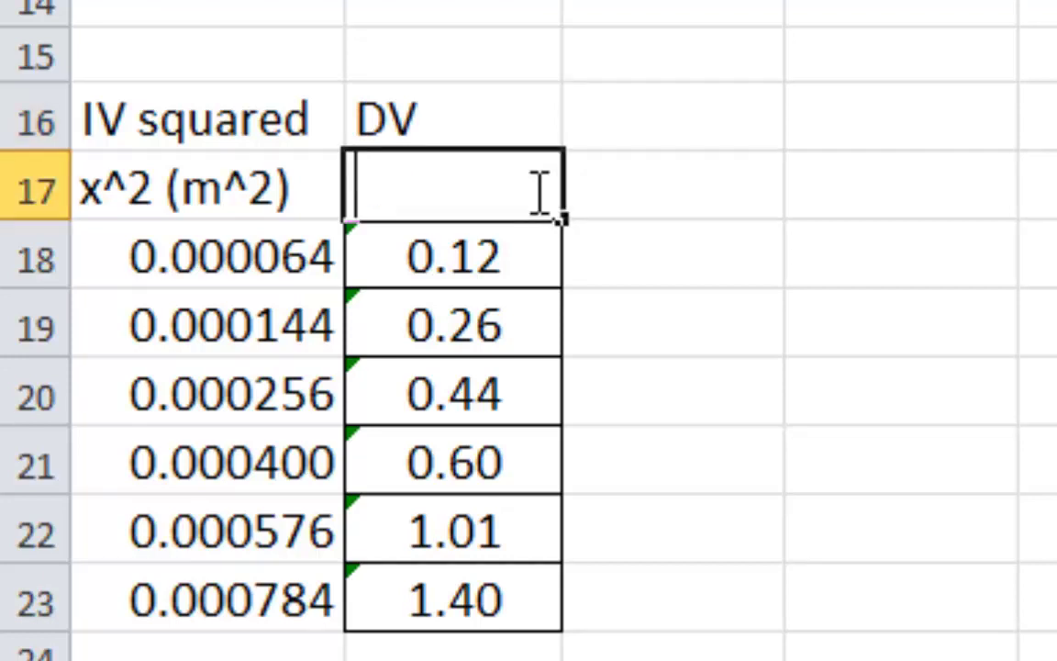
text(ave R ()
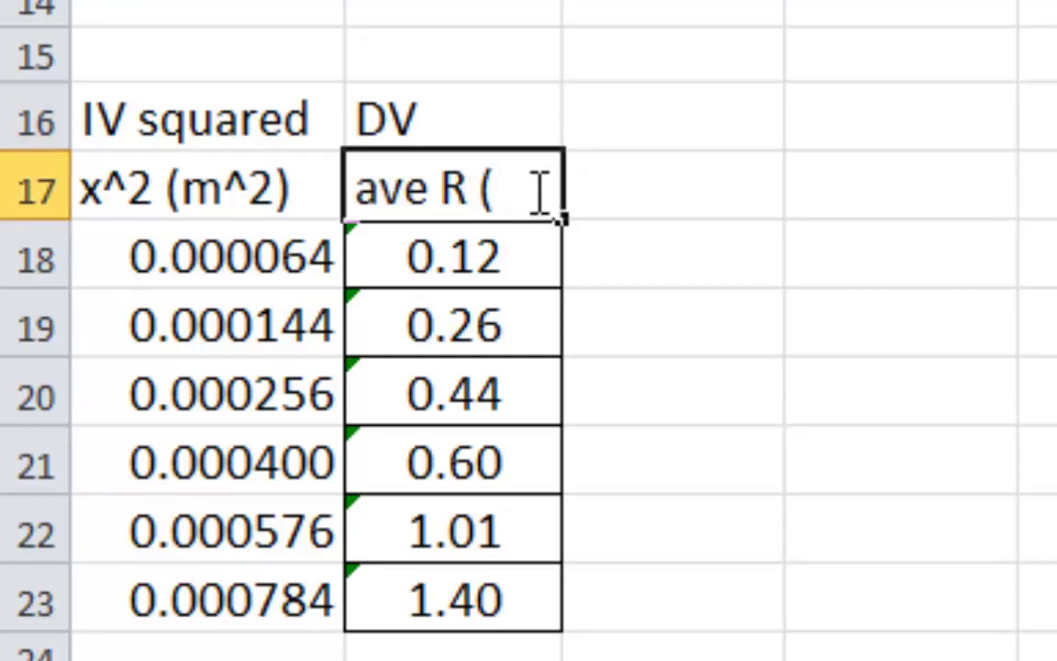
text(m))
click(719, 229)
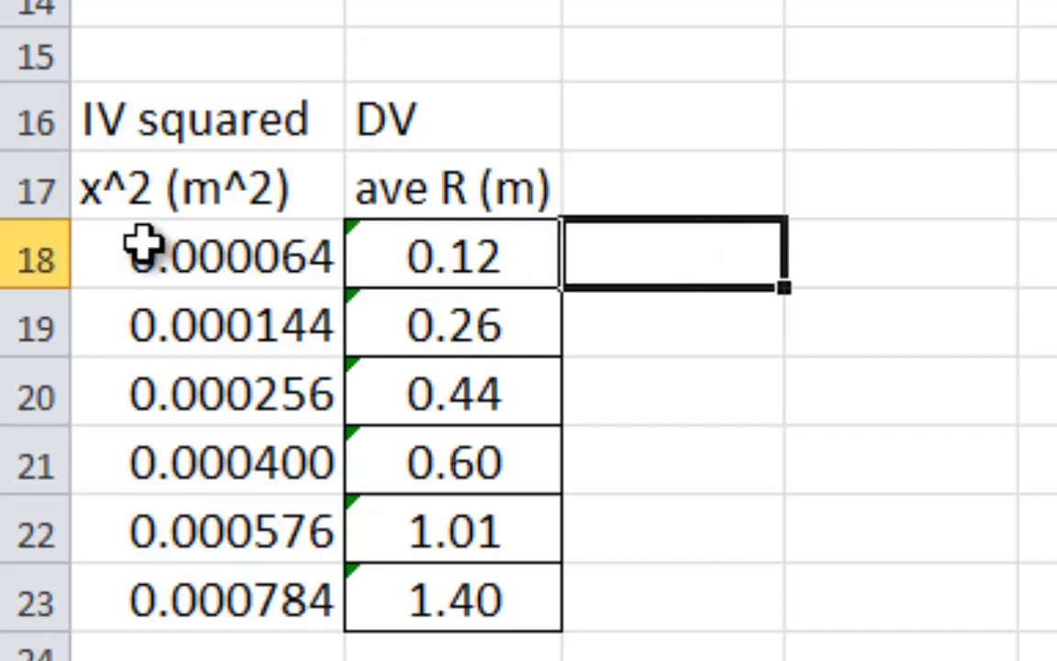
Step: Center-align the x^2 values in A18:A23
drag(146, 243, 226, 610)
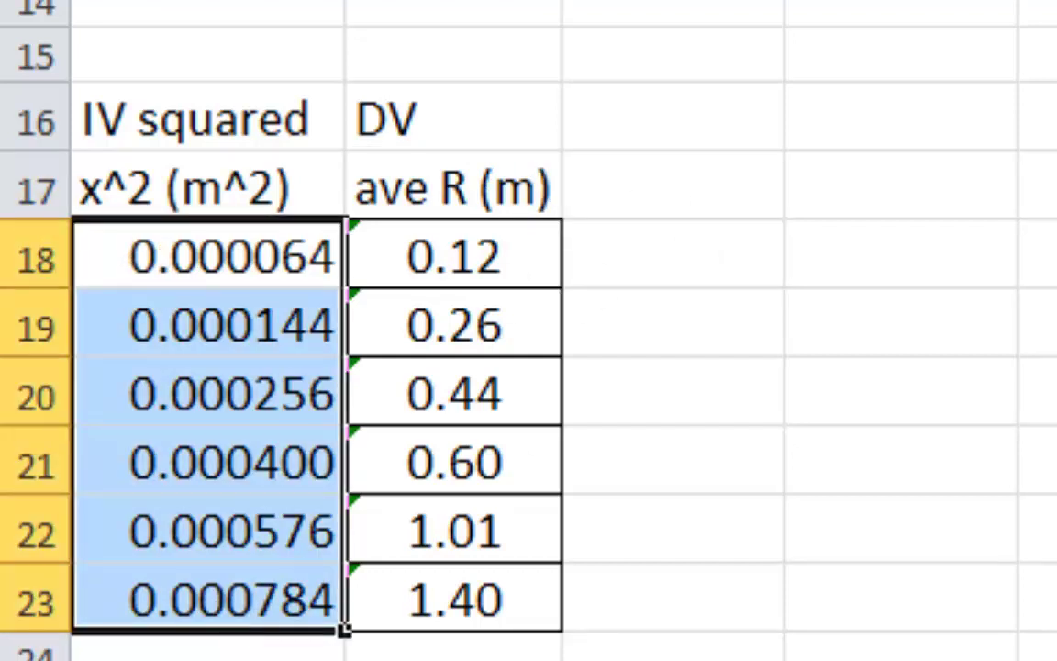
key(ctrl+c)
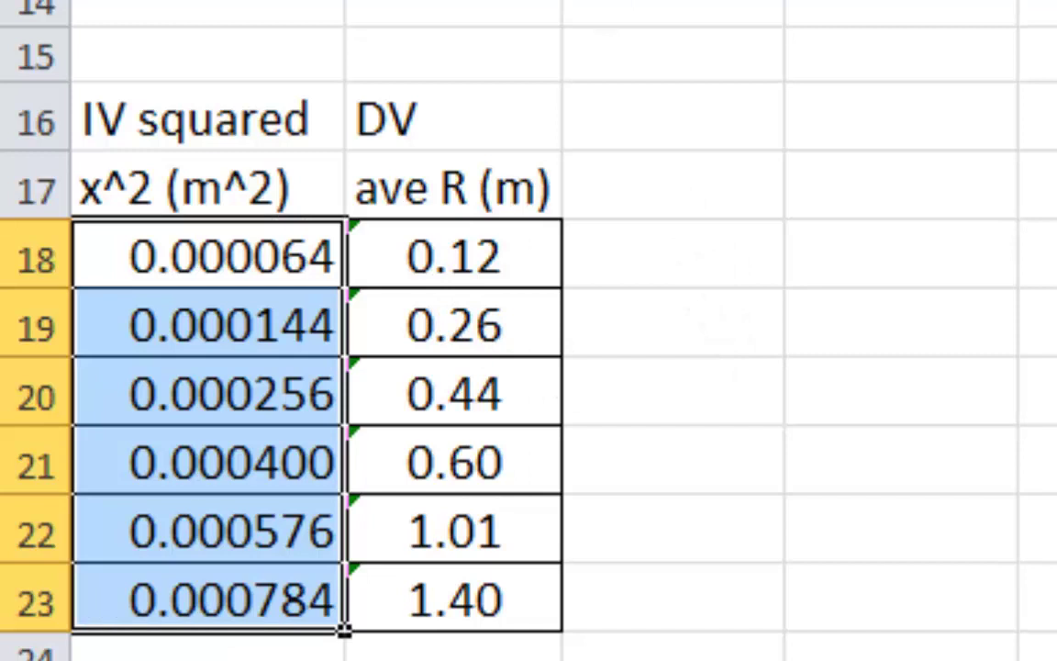
key(alt+h)
key(a)
key(c)
click(745, 259)
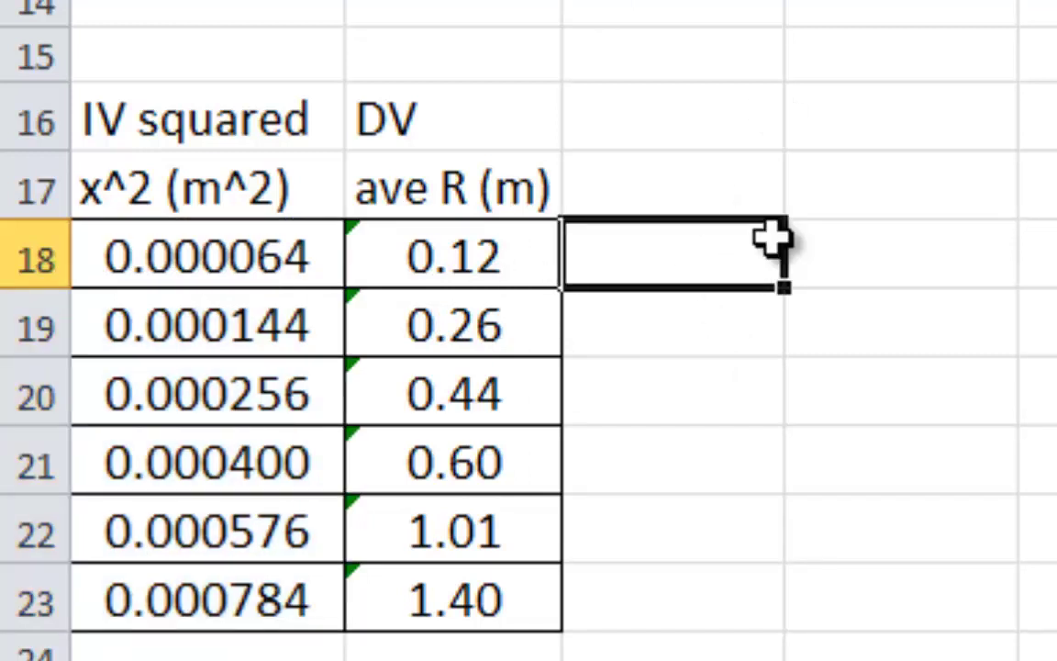
scroll(773, 236, down, 2)
scroll(220, 463, up, 2)
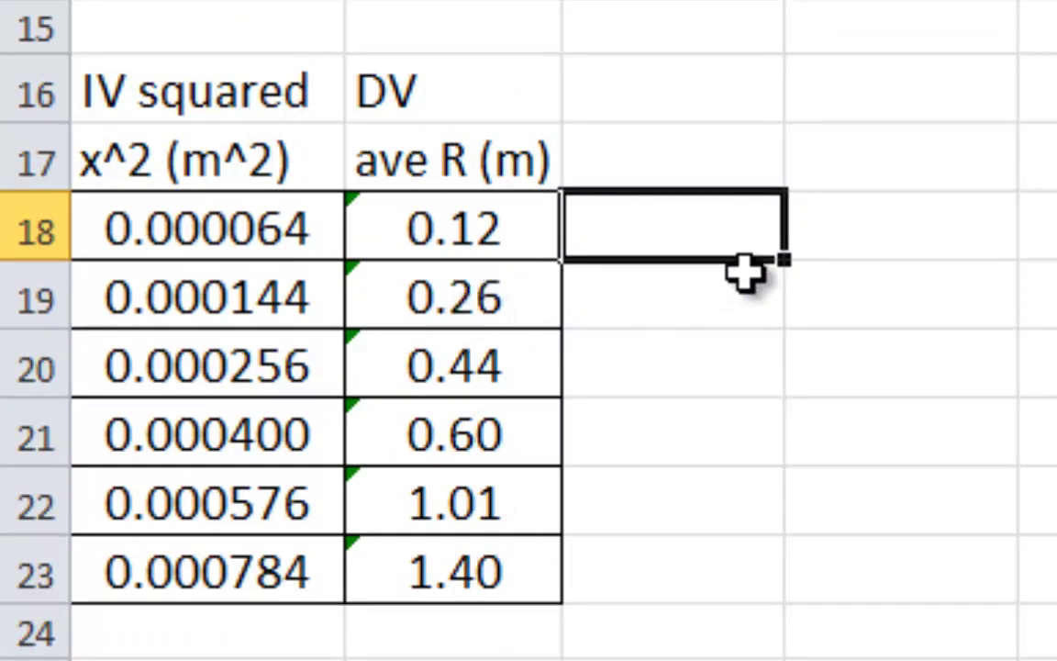
click(716, 386)
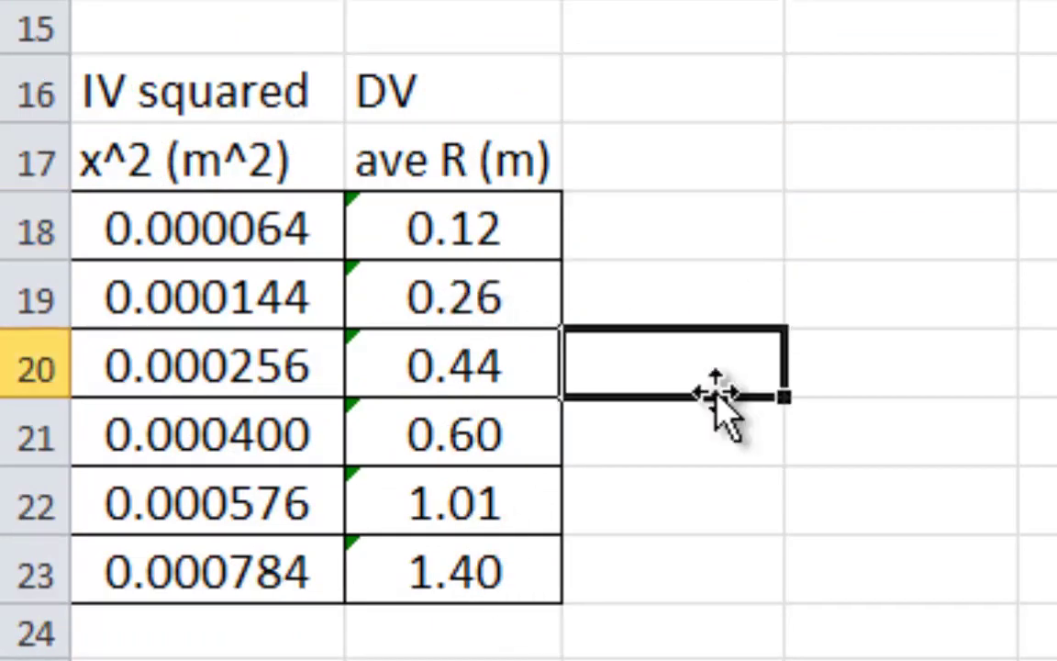